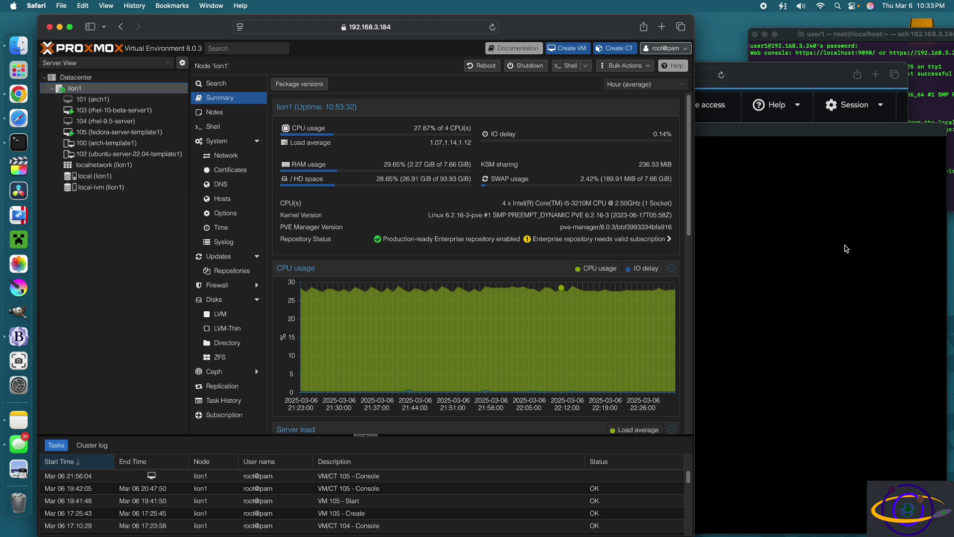
- Bring the Fedora VM console window forward, check its shell prompt with two blank lines, and move the window aside
click(785, 136)
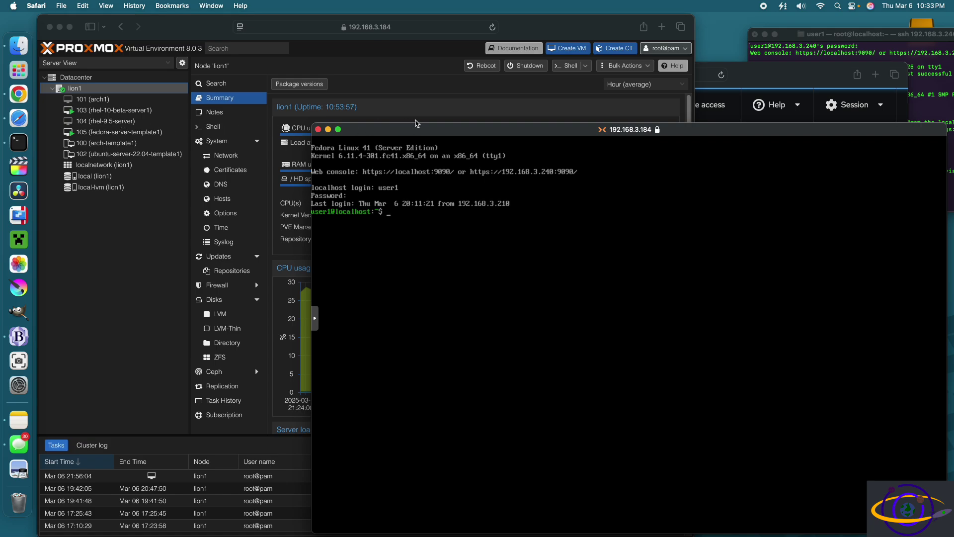
drag(456, 130, 317, 93)
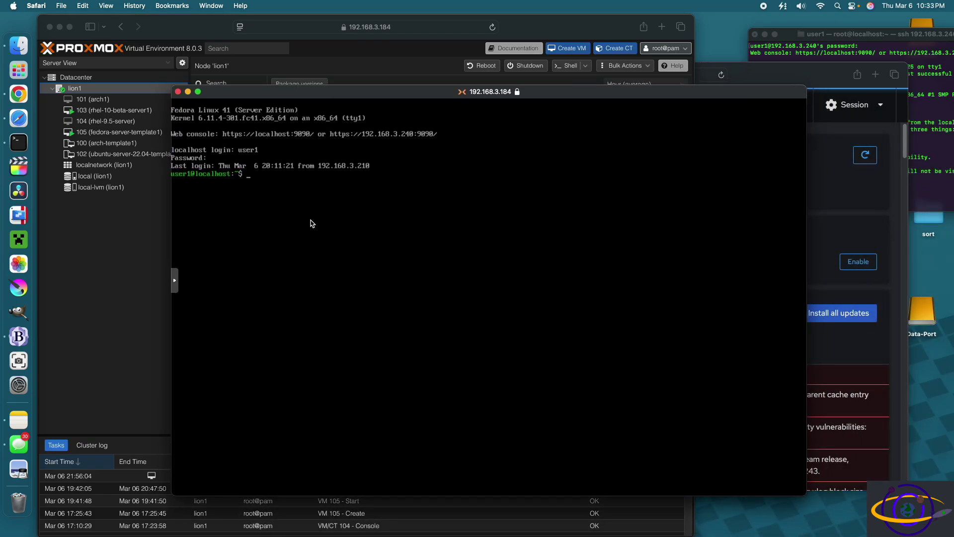
key(Return)
key(Return)
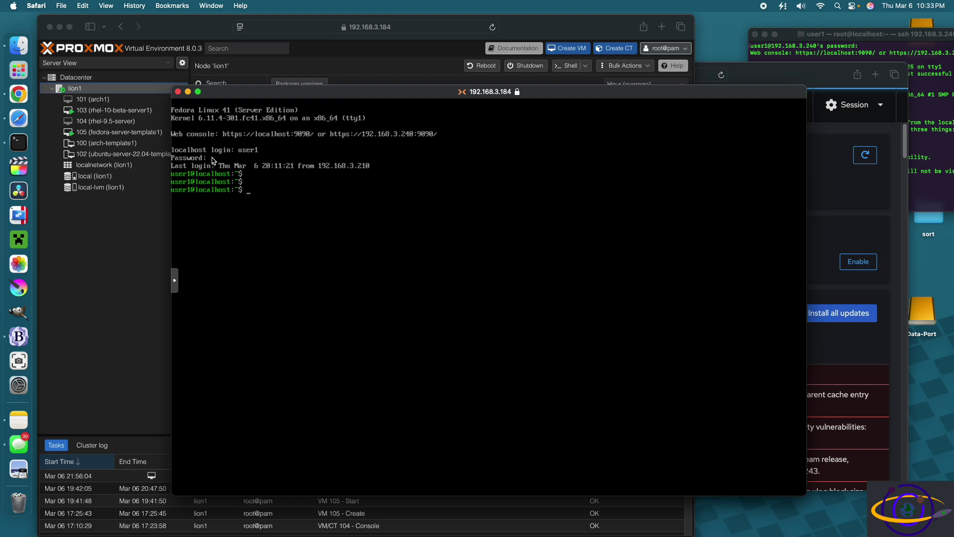
drag(230, 97, 439, 166)
- Show the summary of VM 105 (fedora-server-template1) in Proxmox and bring its console window back over the page for comparison
click(139, 137)
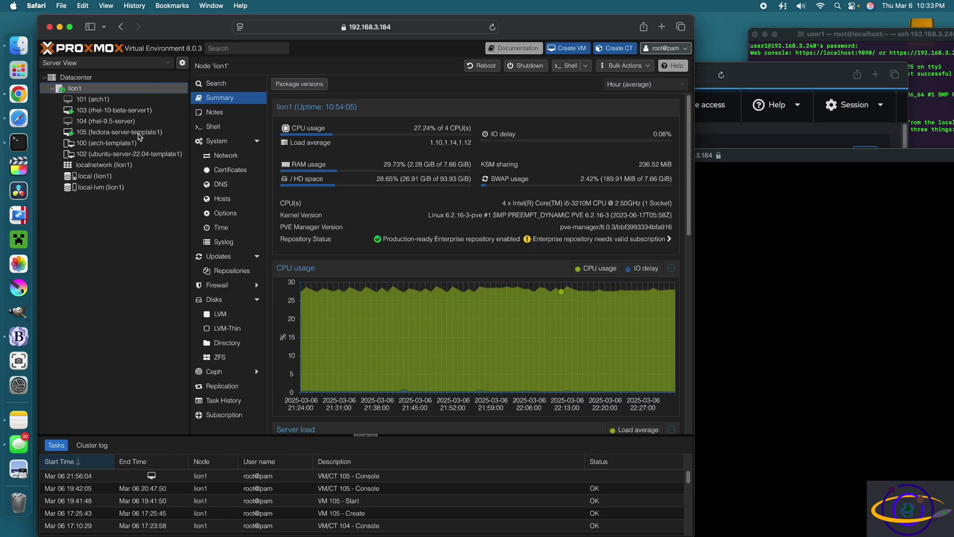
click(139, 134)
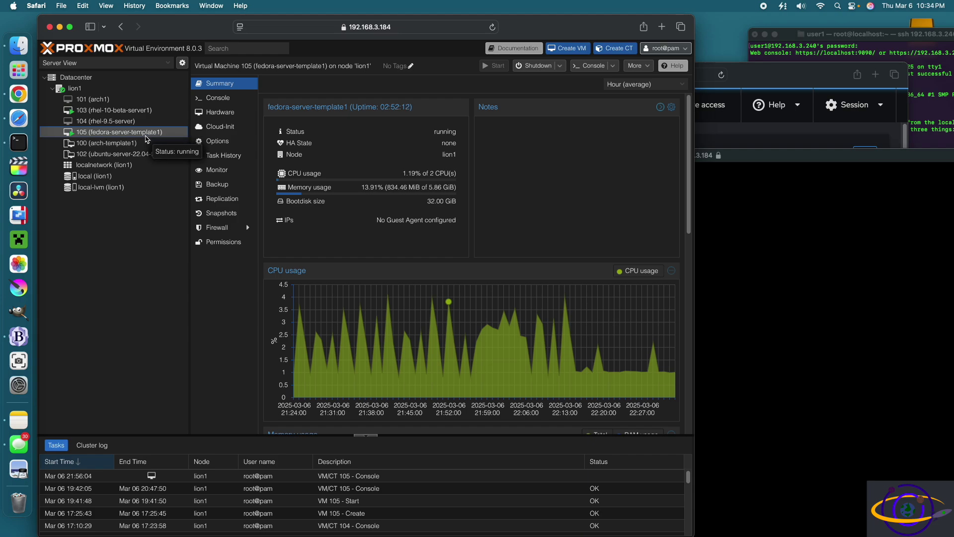
drag(753, 154, 740, 183)
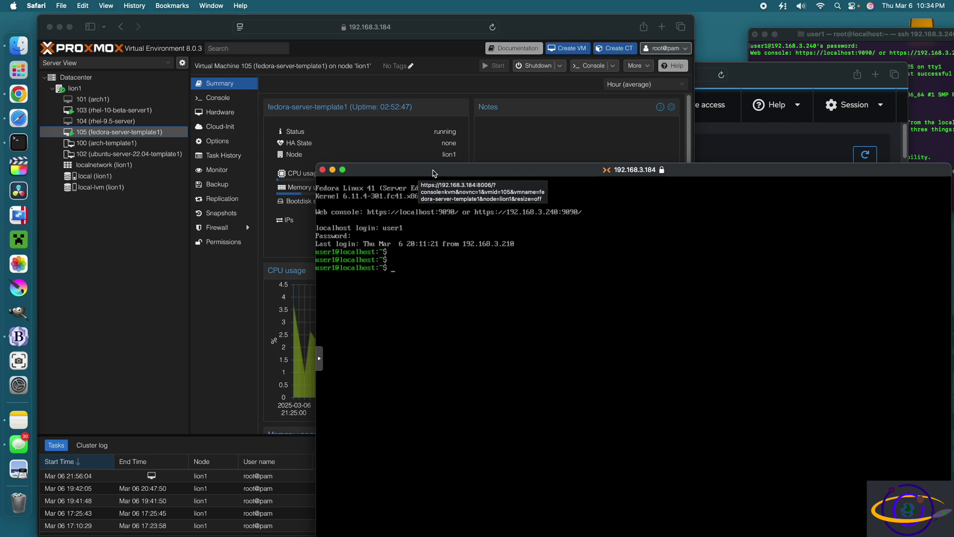
drag(434, 173, 295, 136)
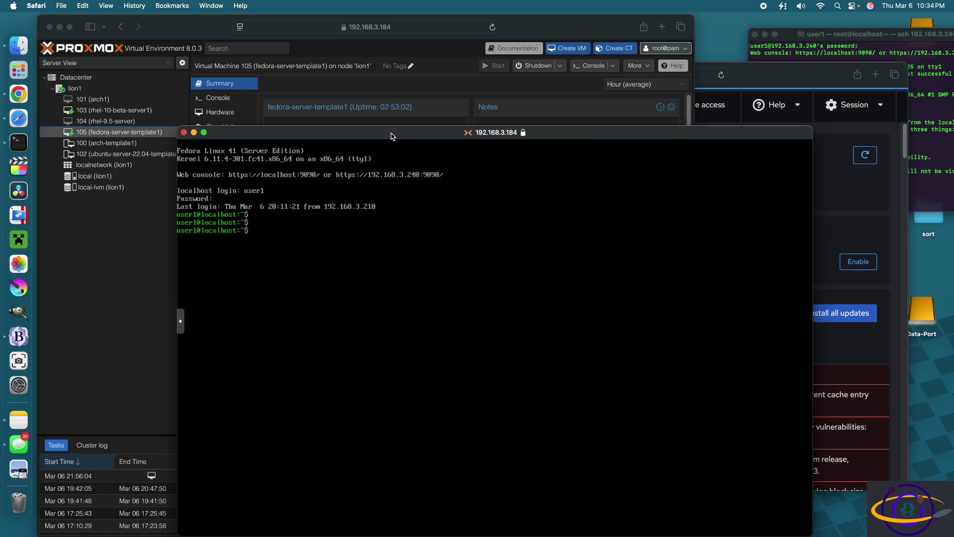
drag(393, 136, 424, 150)
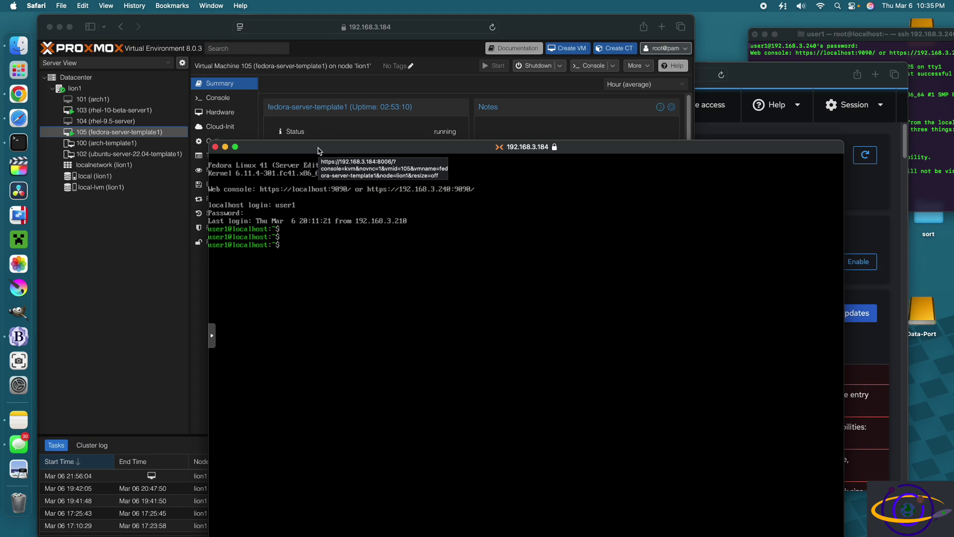
drag(320, 150, 420, 228)
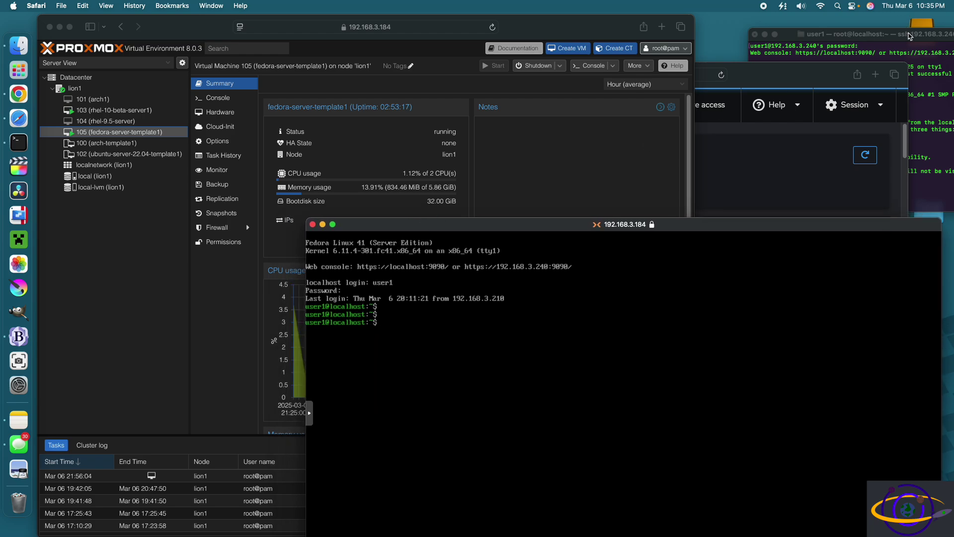
- Switch to the Terminal window with the SSH session to 192.168.3.240 and check its root prompt with two blank lines
drag(909, 36, 486, 125)
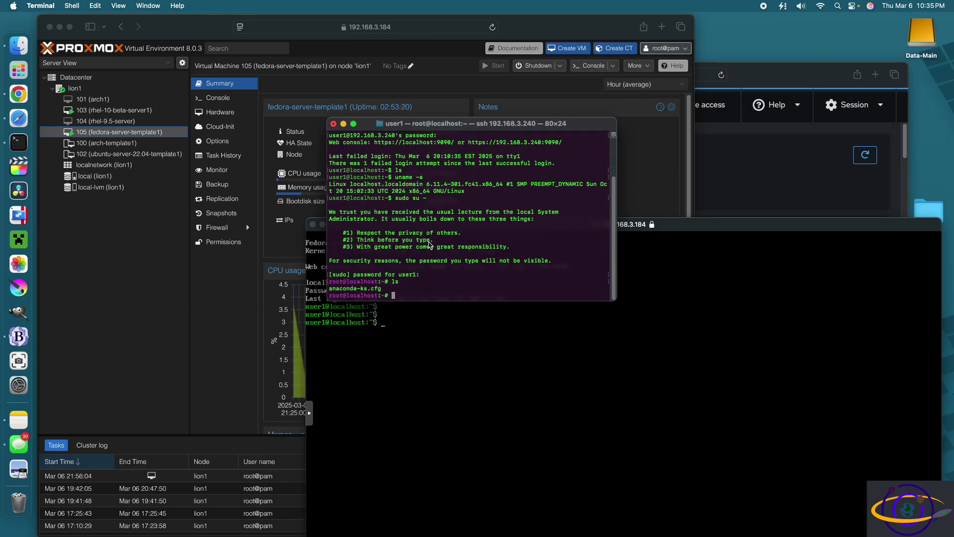
key(Return)
key(Return)
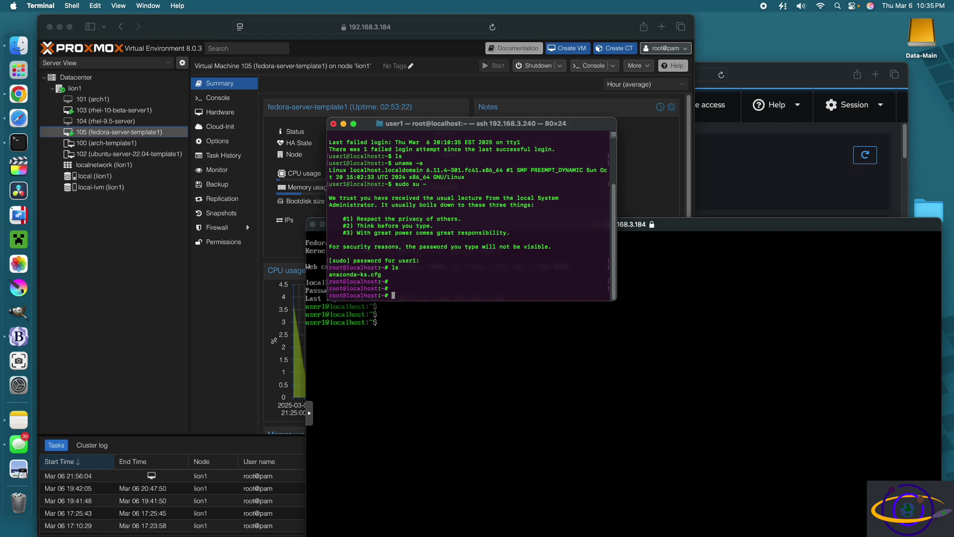
drag(438, 125, 344, 115)
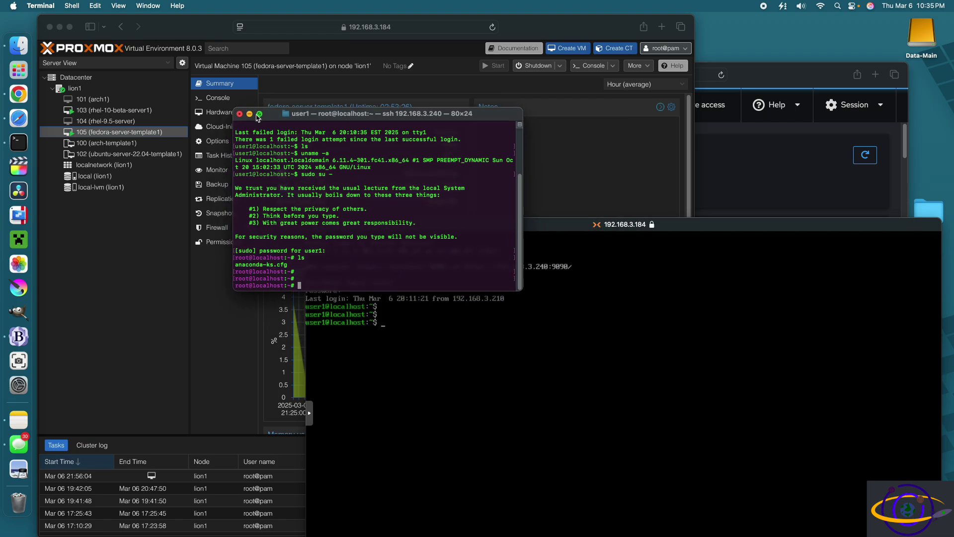
- Arrange the SSH terminal above the VM console so both overlap the edge of the Proxmox window
drag(275, 117, 735, 31)
drag(495, 229, 324, 191)
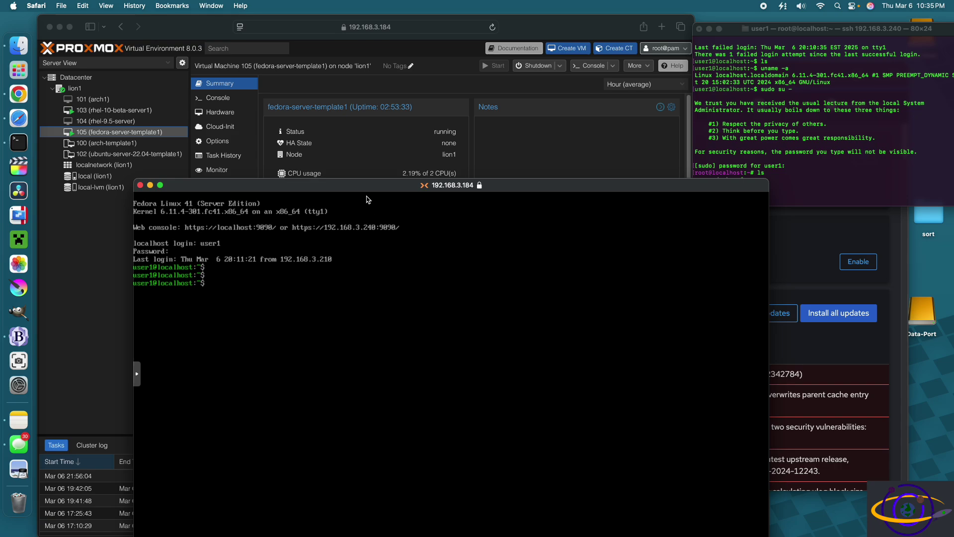
drag(368, 188, 780, 289)
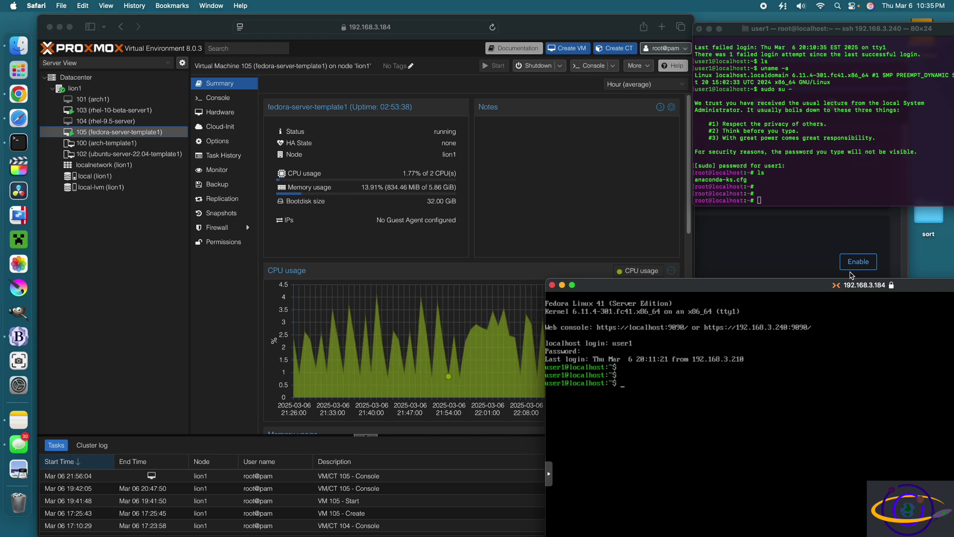
drag(776, 22, 683, 48)
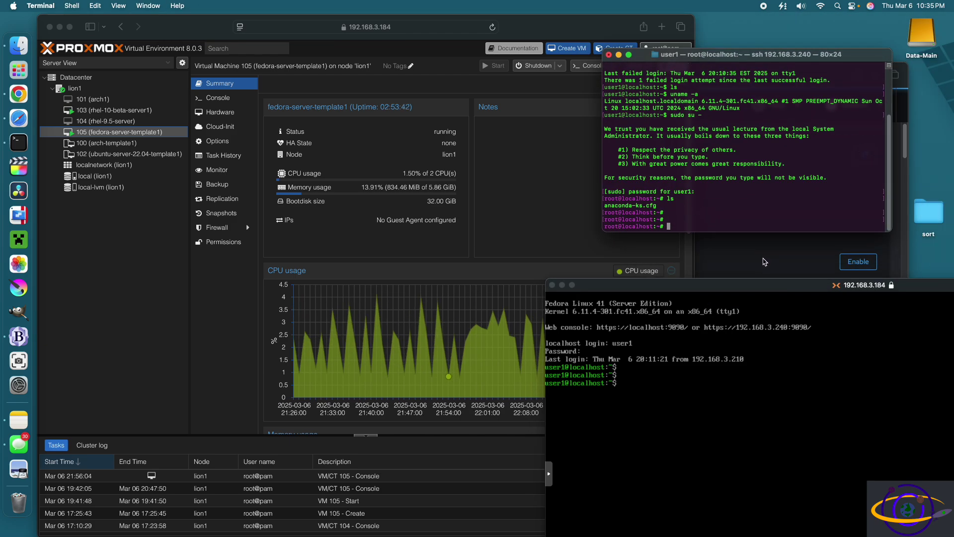
- Bring the Cockpit browser window for 192.168.3.240 forward, reveal its full address, and reposition the window over Proxmox
click(742, 272)
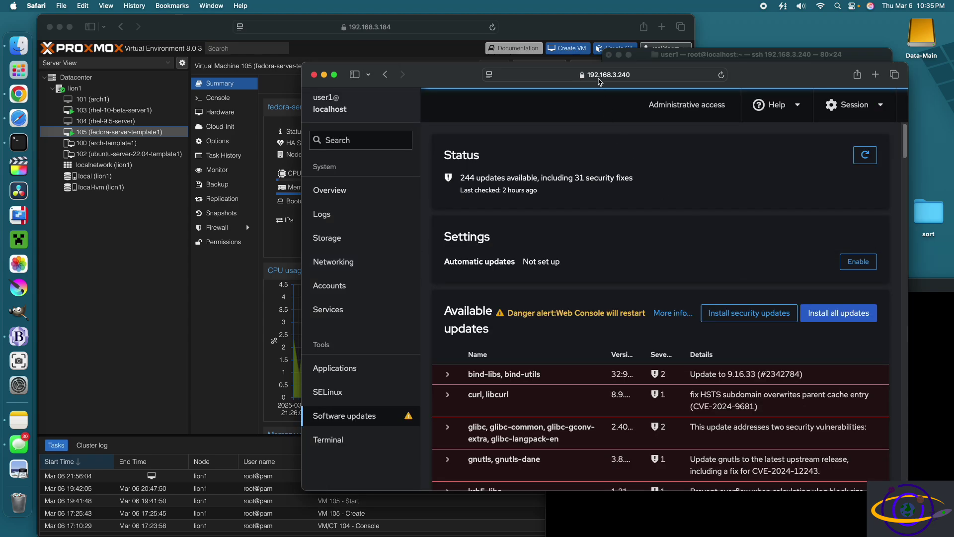
drag(443, 76, 245, 65)
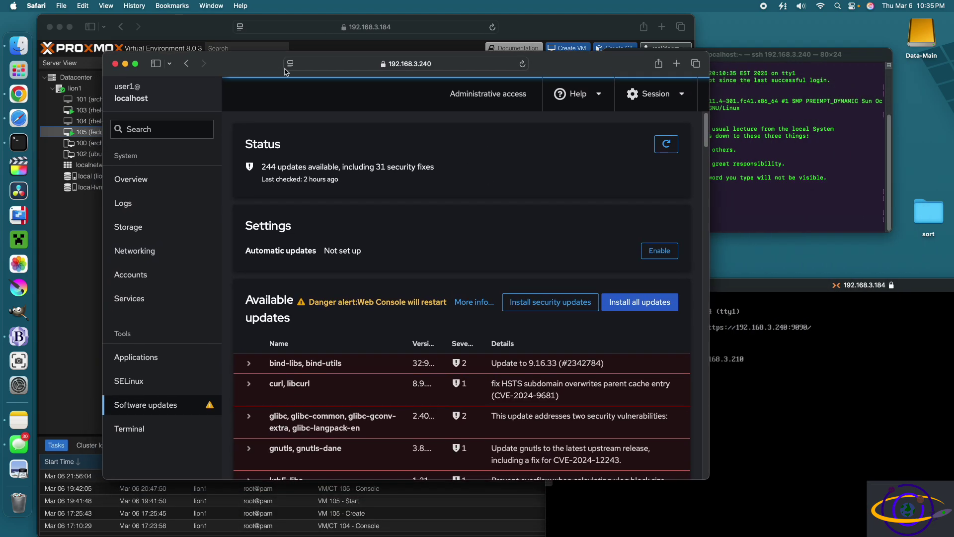
click(450, 66)
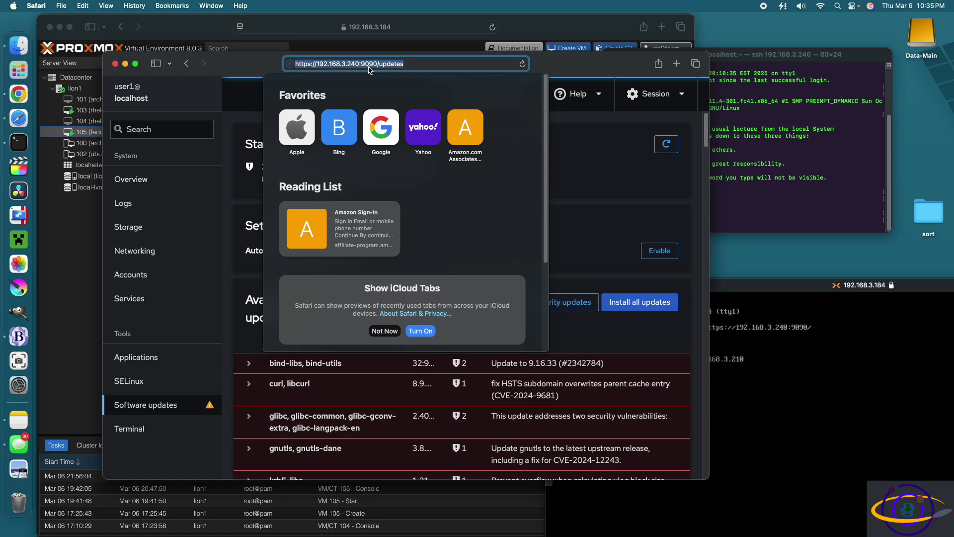
key(Escape)
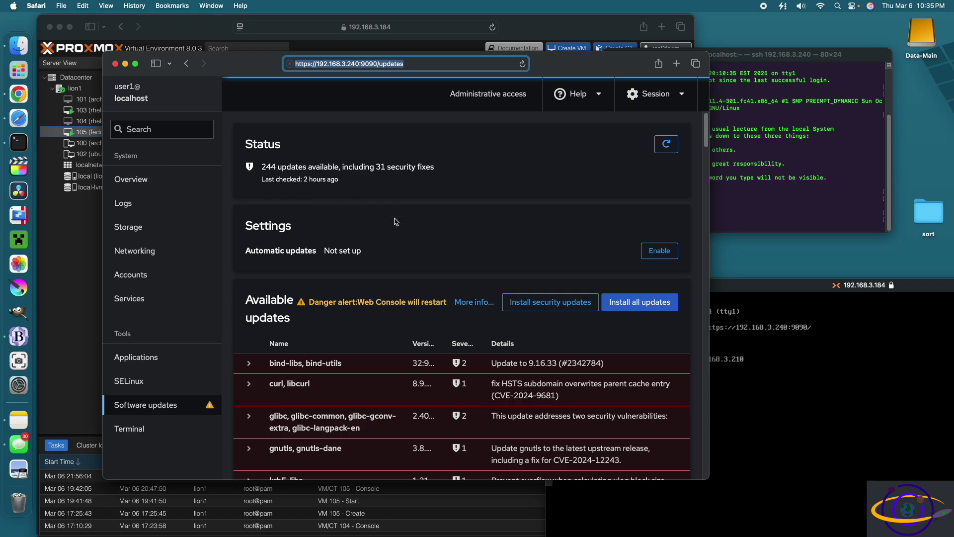
drag(246, 70, 256, 56)
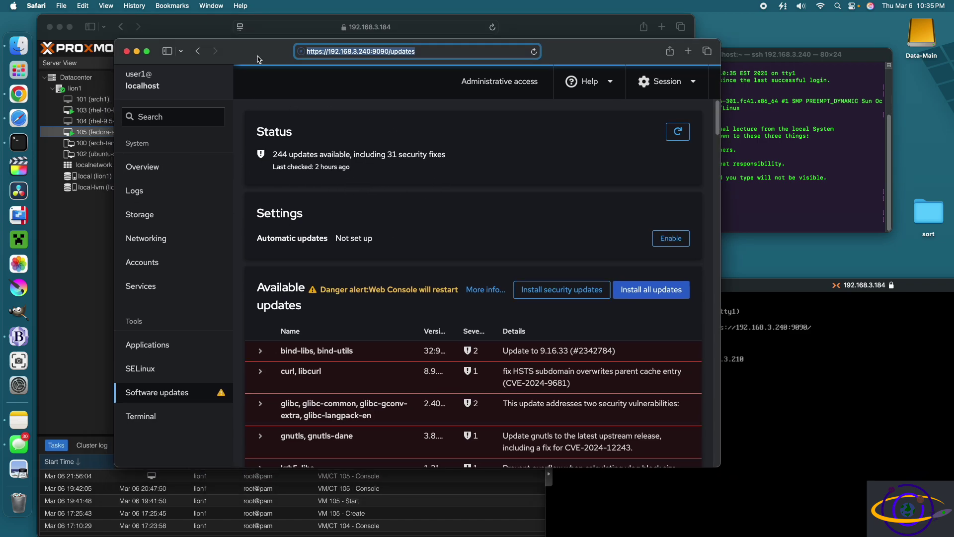
drag(618, 59, 743, 44)
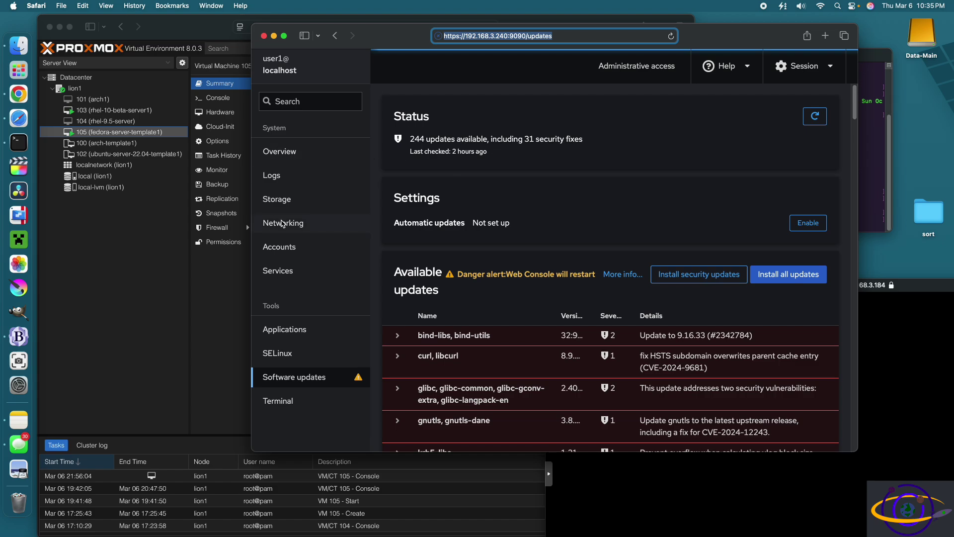
- Review the server's Overview page in Cockpit, view its metrics and history, and return to the overview
click(280, 158)
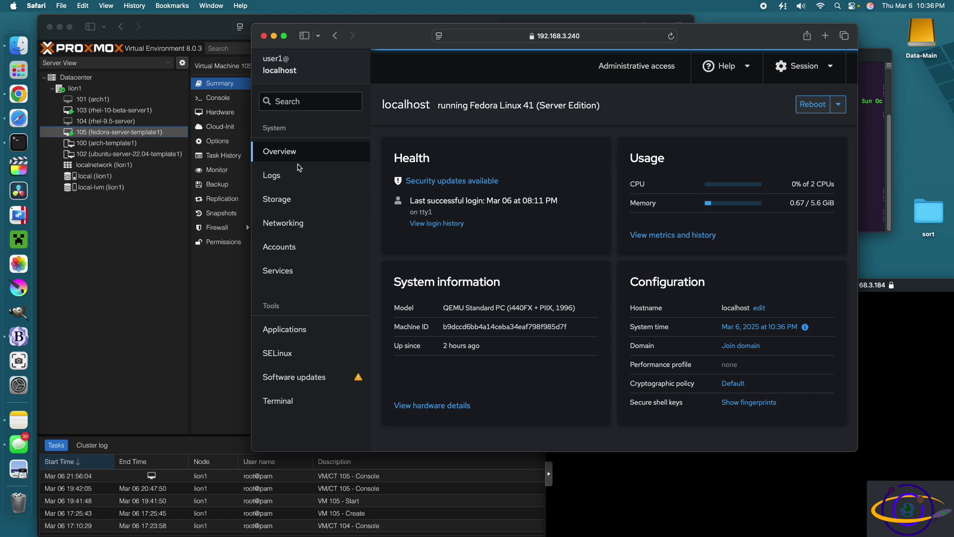
drag(382, 41, 321, 44)
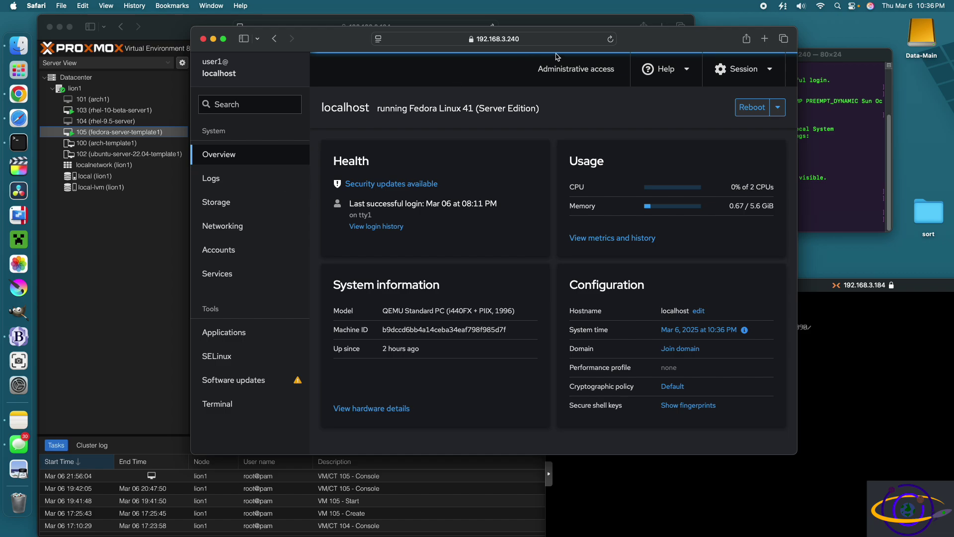
drag(643, 43, 638, 52)
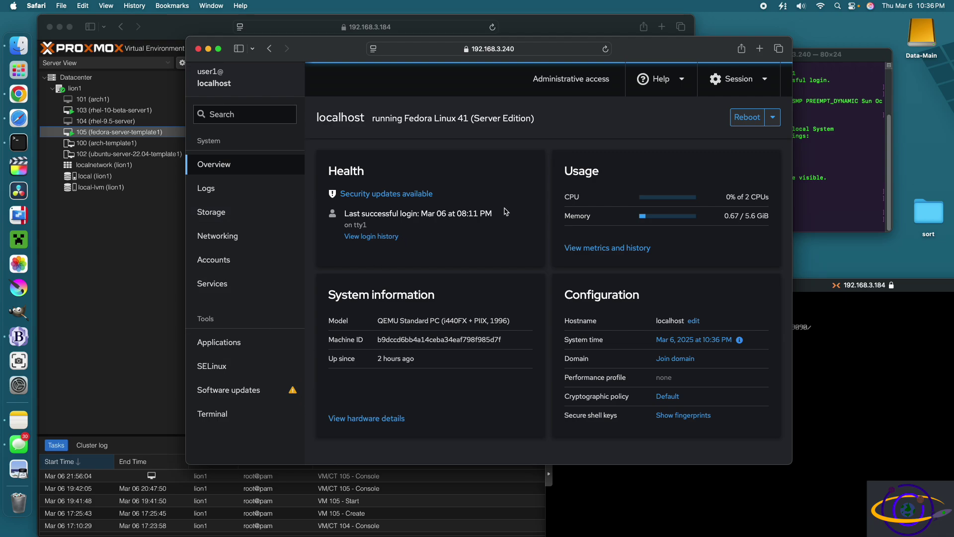
click(618, 249)
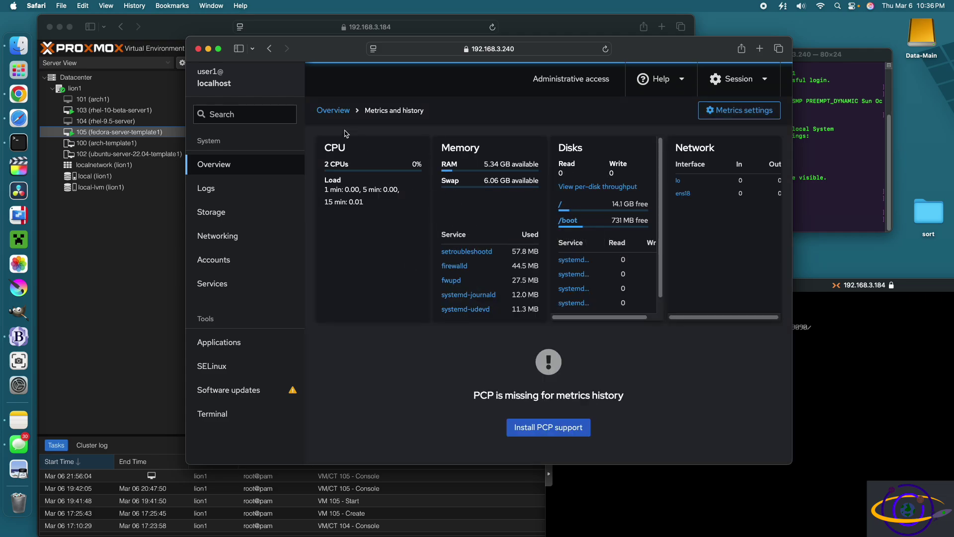
click(340, 112)
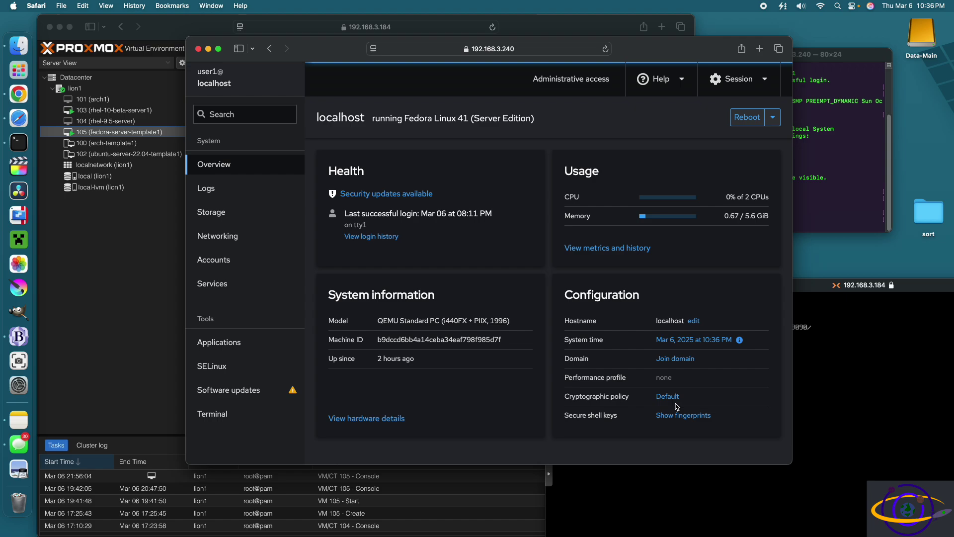
- Look at the Join a domain form without joining, and view the available reboot and shutdown options
click(676, 359)
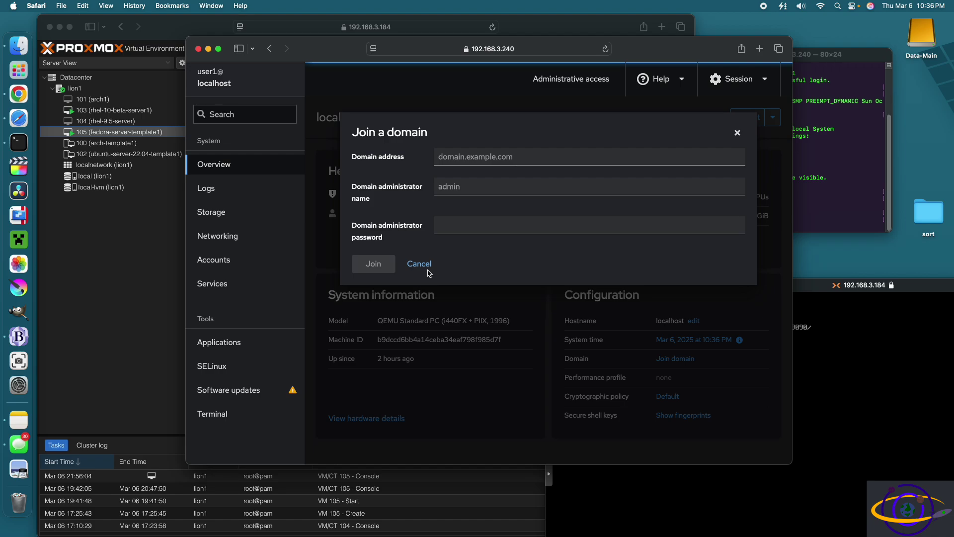
click(737, 132)
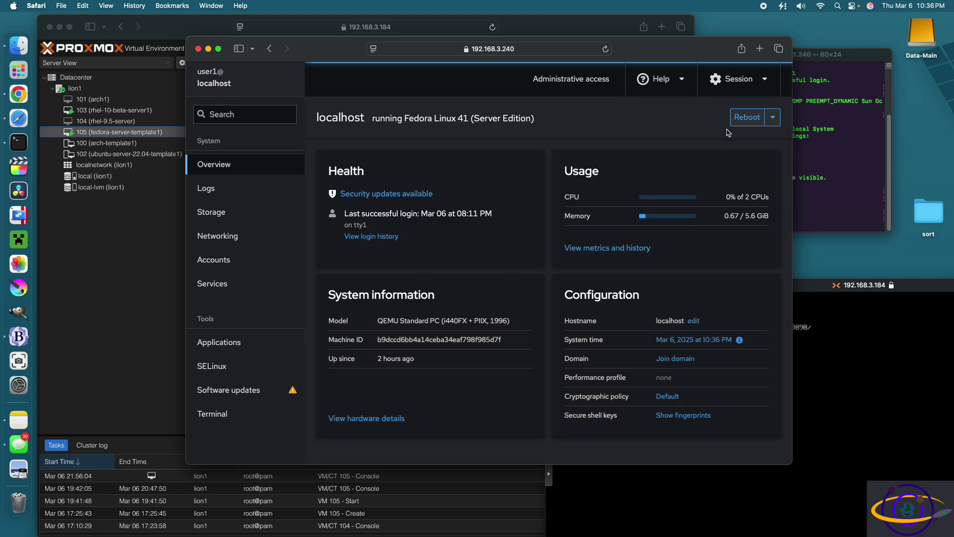
click(774, 119)
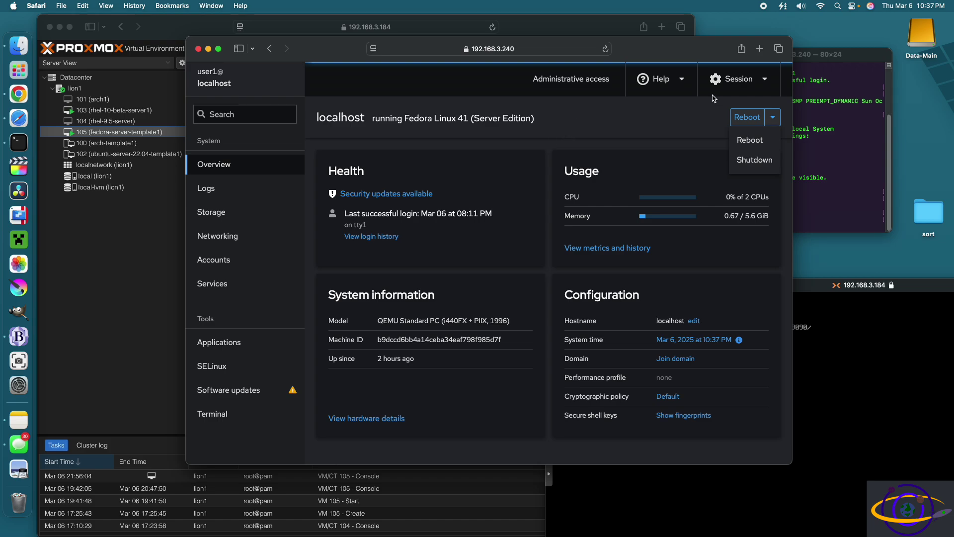
click(773, 119)
- View the server's Logs page and the drives and filesystems on its Storage page
click(244, 191)
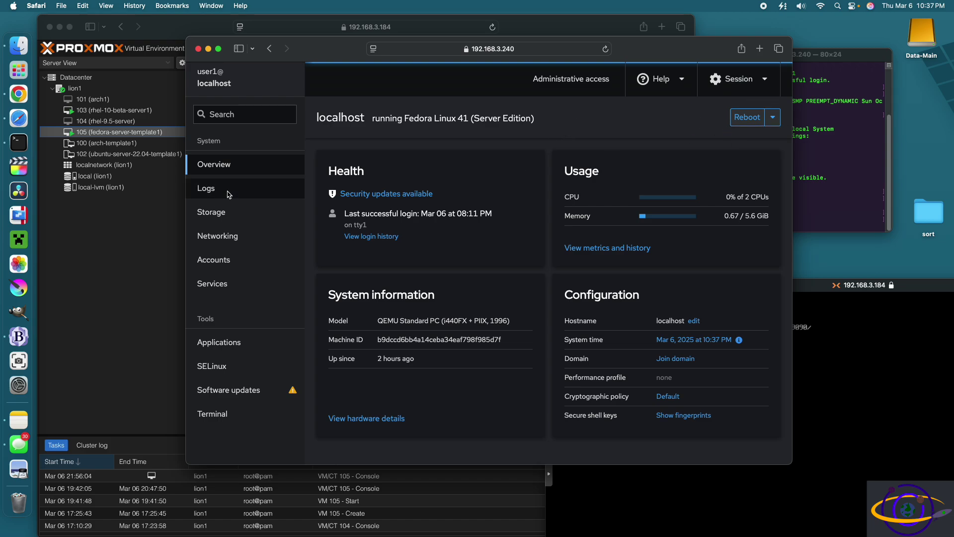
click(223, 219)
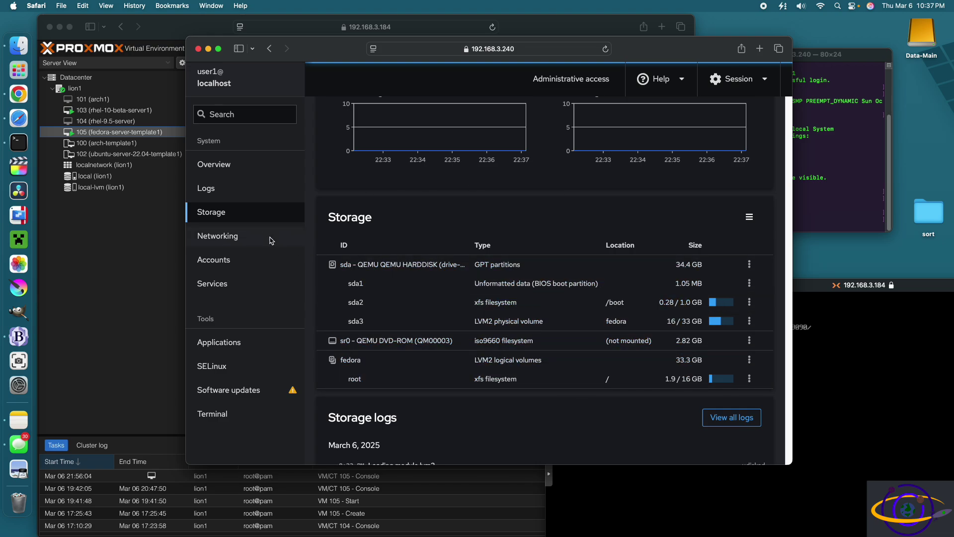
- Review the Networking page's interfaces, inspect the firewall's rules and zones, and return to Networking
click(247, 238)
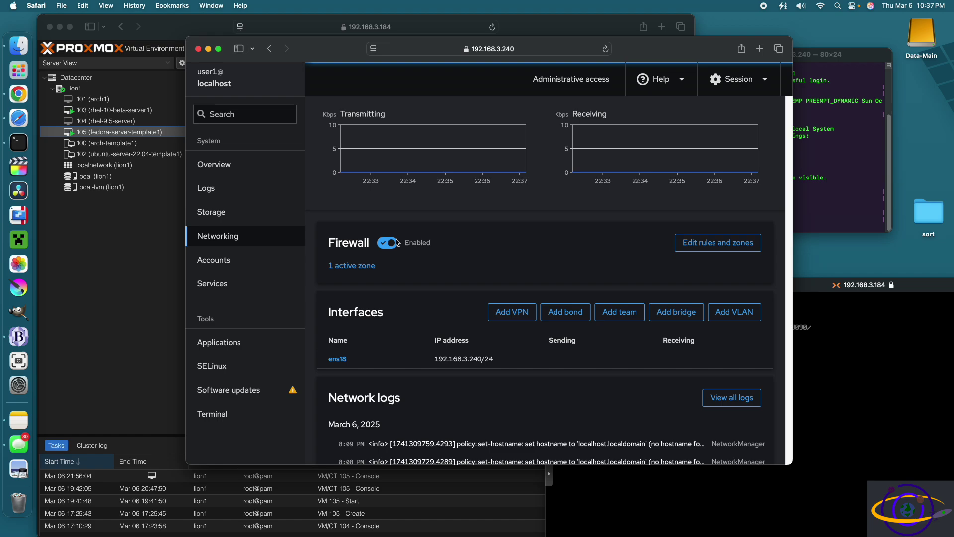
scroll(472, 392, down, 1)
scroll(472, 392, down, 1)
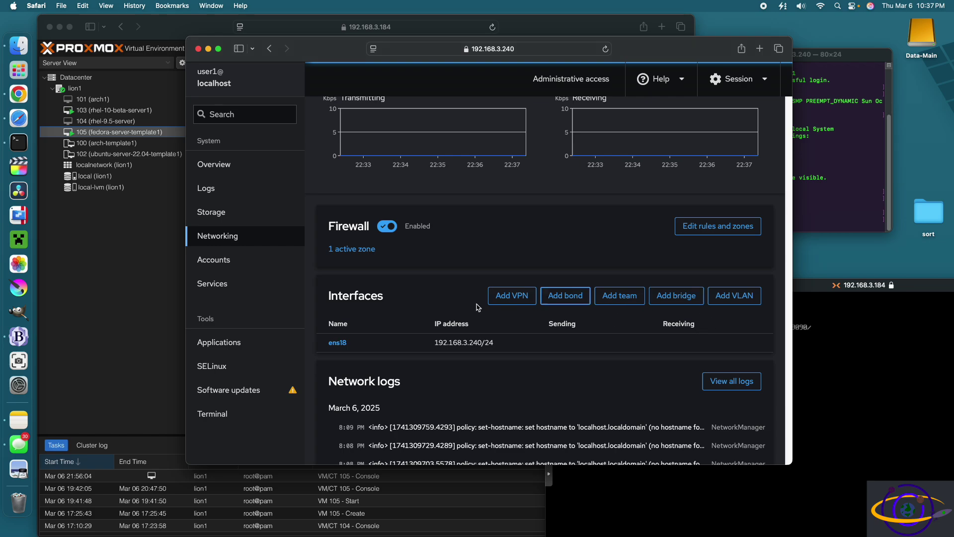
click(709, 230)
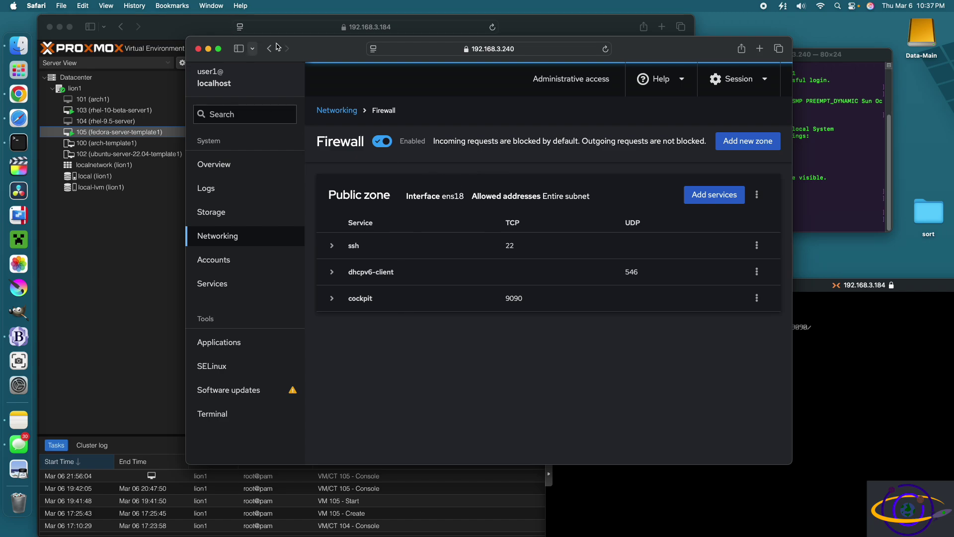
click(342, 113)
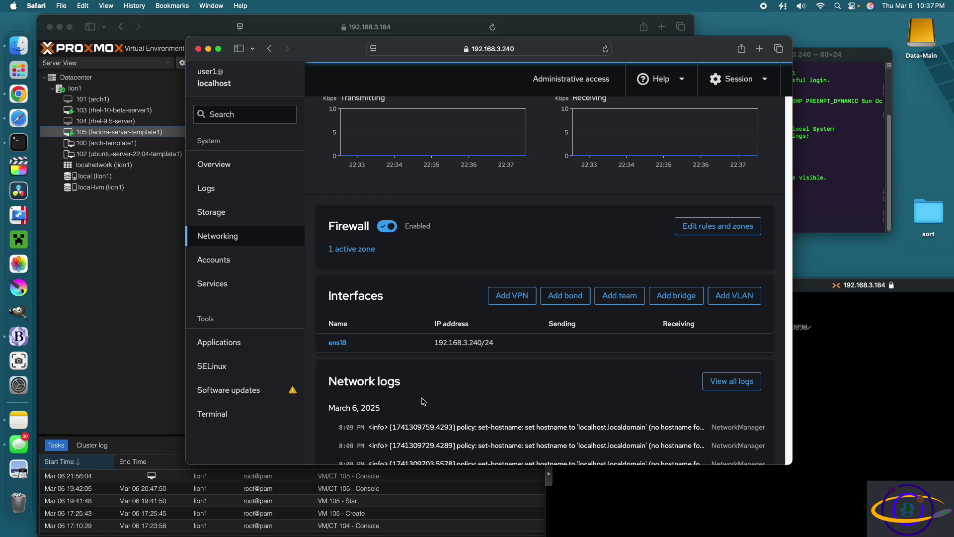
- Review the interfaces and the network logs on the Networking page
scroll(427, 400, down, 3)
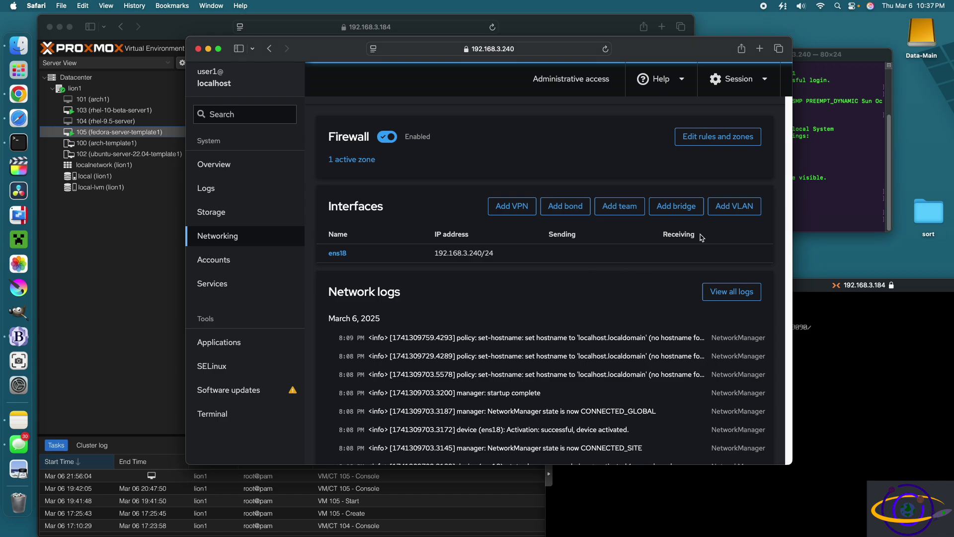
scroll(626, 251, down, 3)
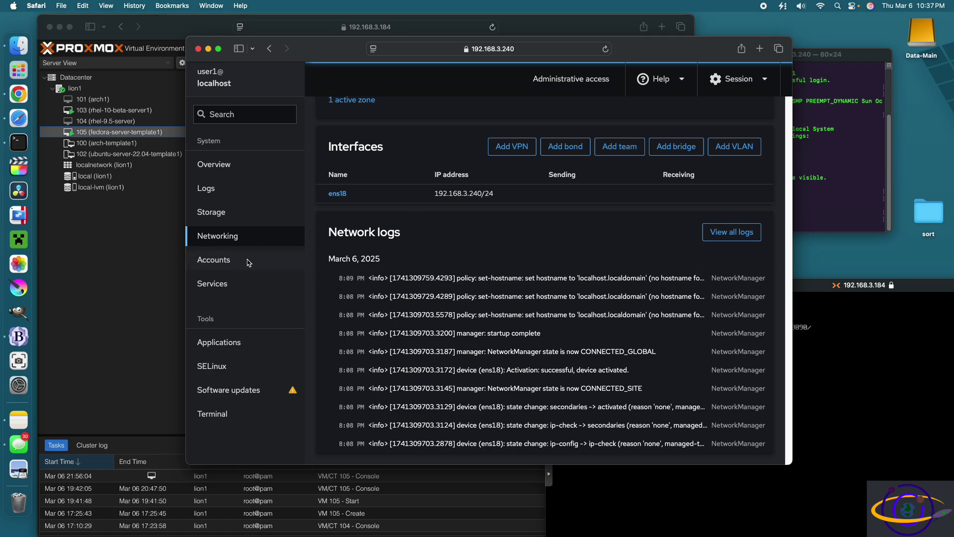
scroll(488, 246, up, 5)
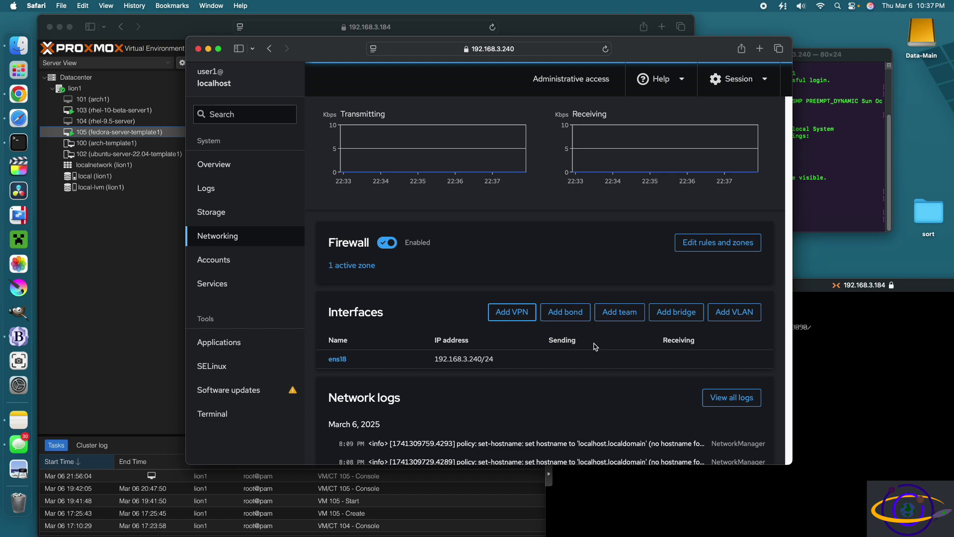
- View the server's Accounts page and its Services list, revisiting the Overview page in between
click(217, 254)
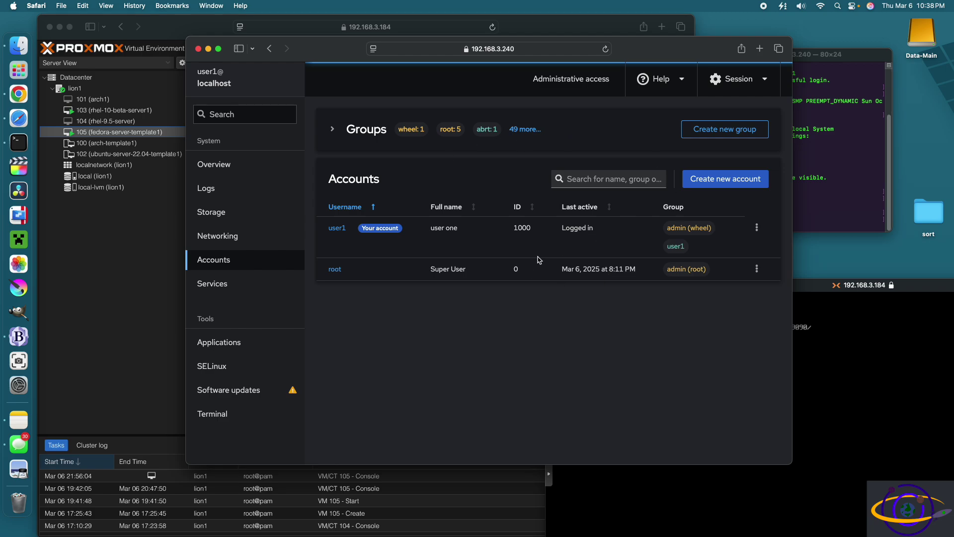
click(227, 286)
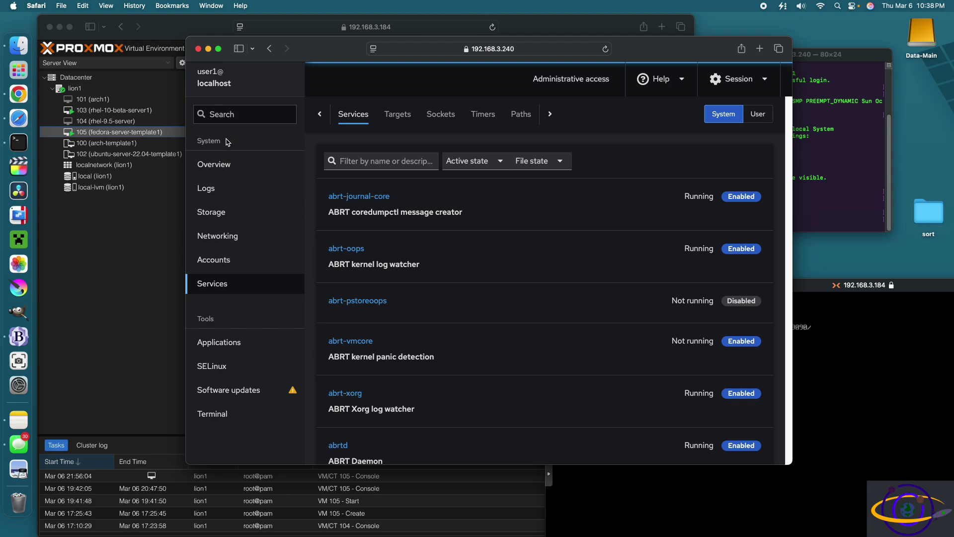
click(230, 165)
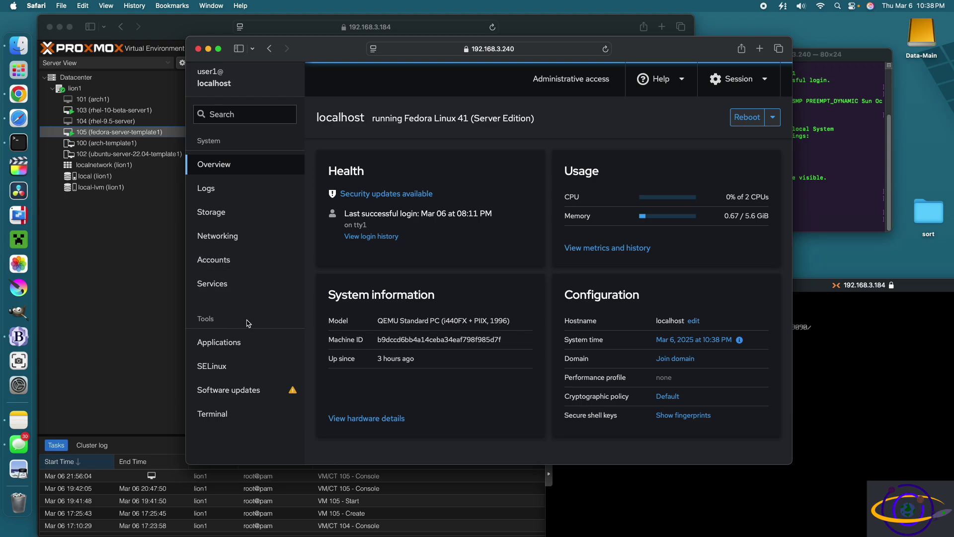
click(236, 292)
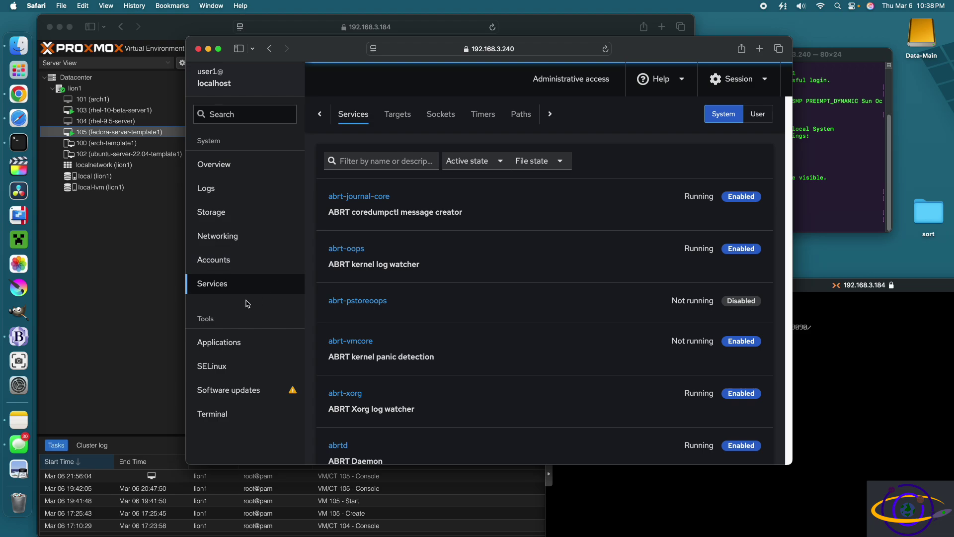
- Browse the full list of installable and removable add-ons on the Applications page
click(237, 342)
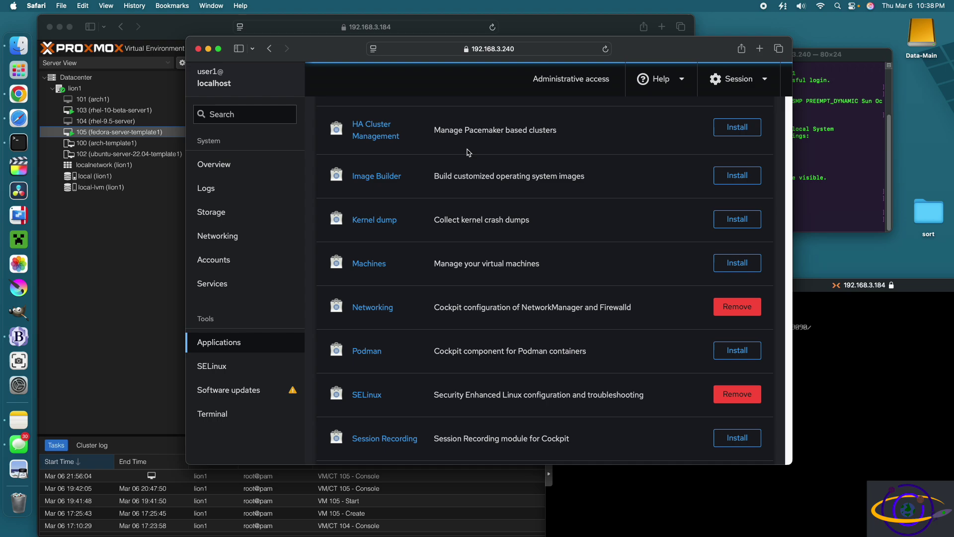
scroll(790, 119, up, 5)
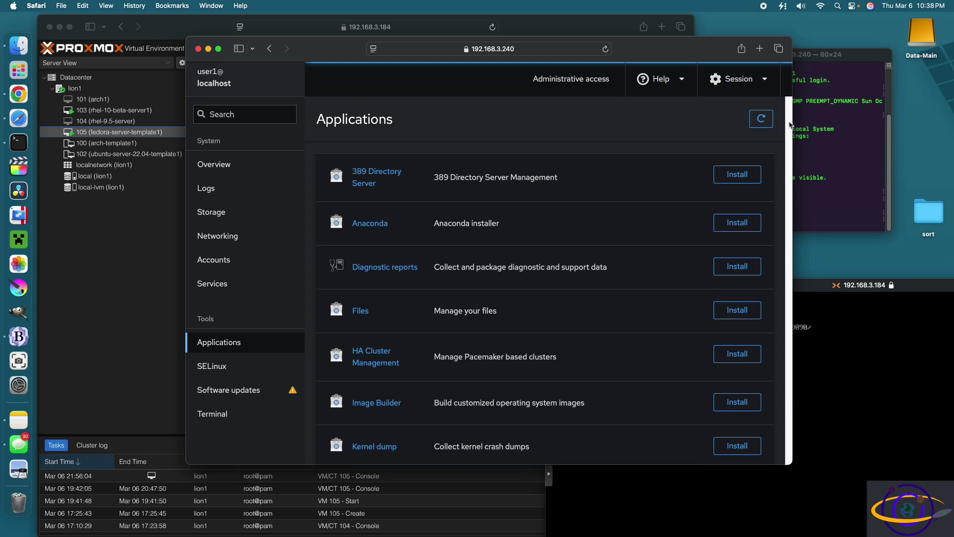
scroll(469, 327, down, 8)
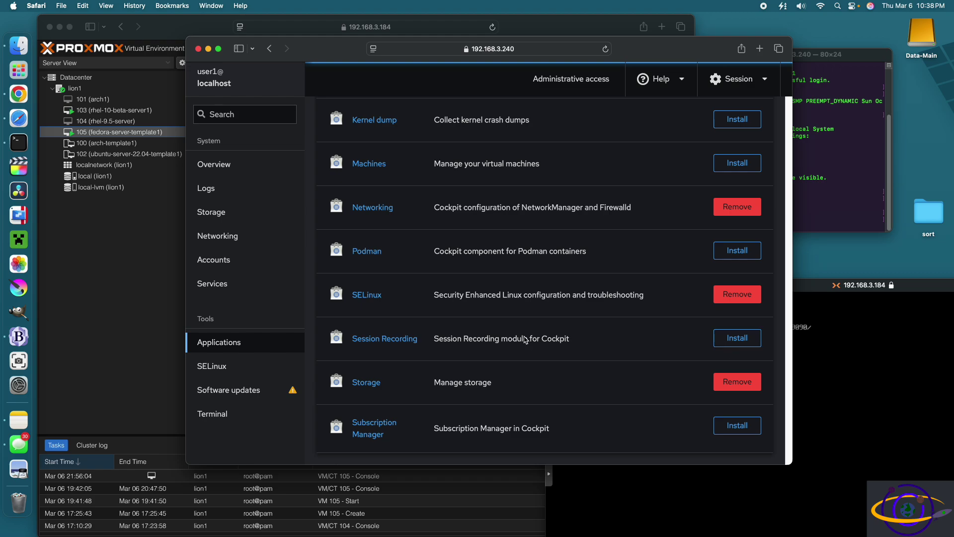
- Inspect the audit log and suggested solutions of the systemd-homed access error on the SELinux page, and collapse its details
click(221, 368)
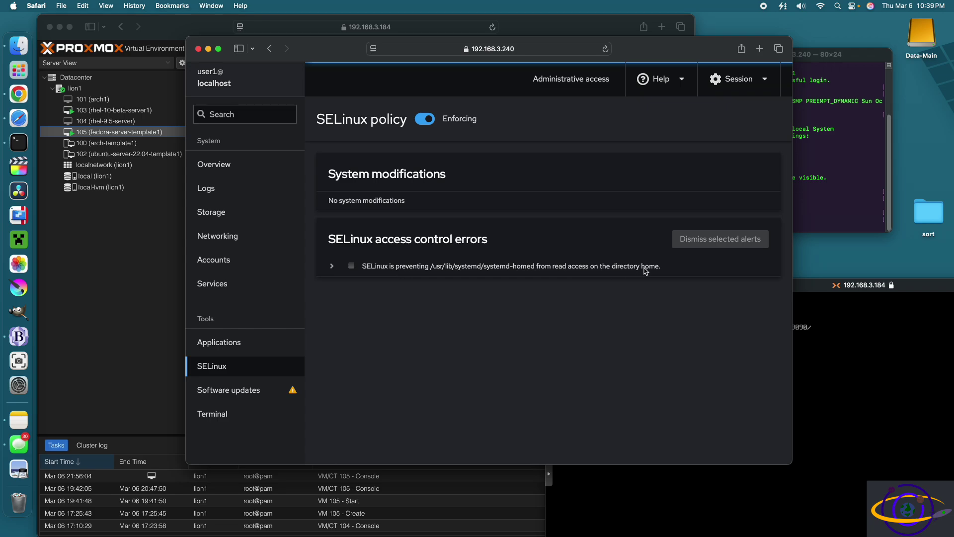
click(330, 267)
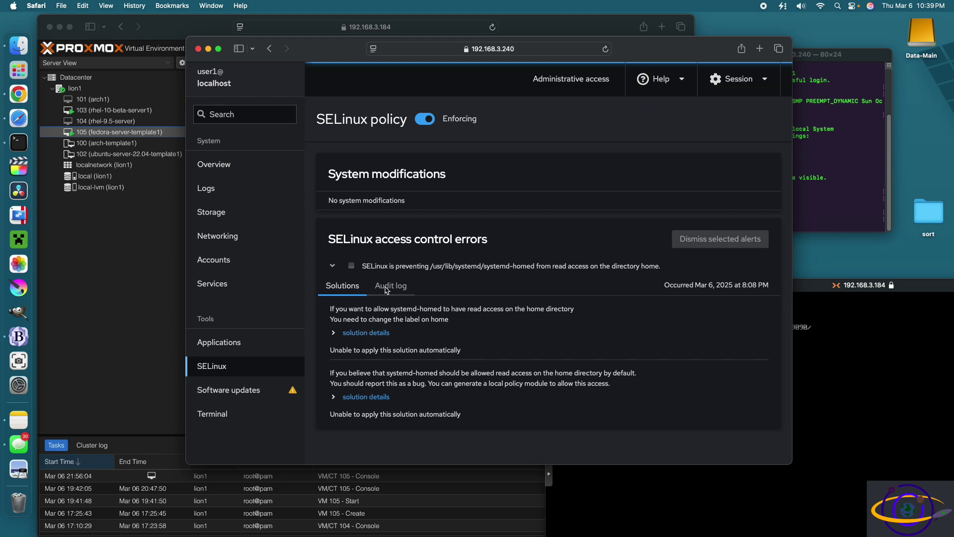
click(387, 288)
drag(596, 377, 324, 309)
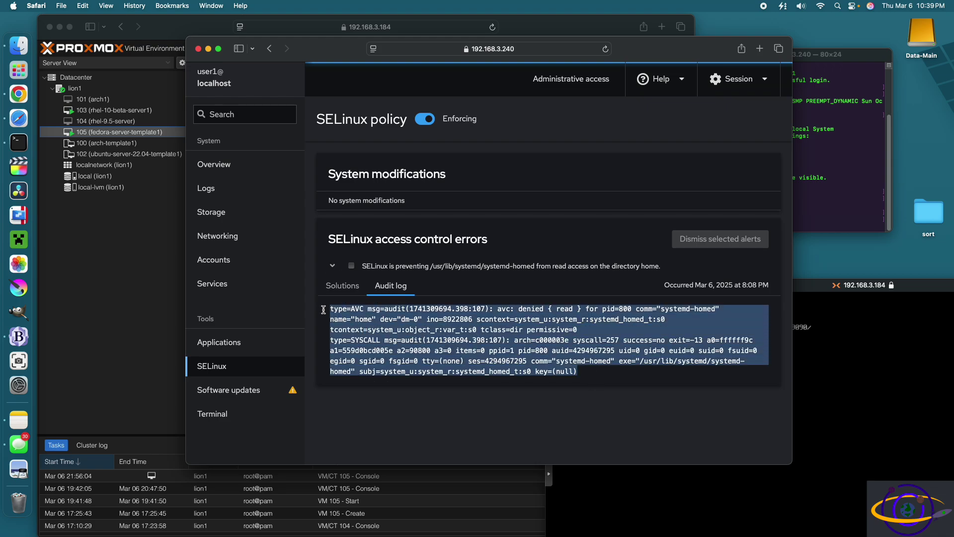
click(354, 289)
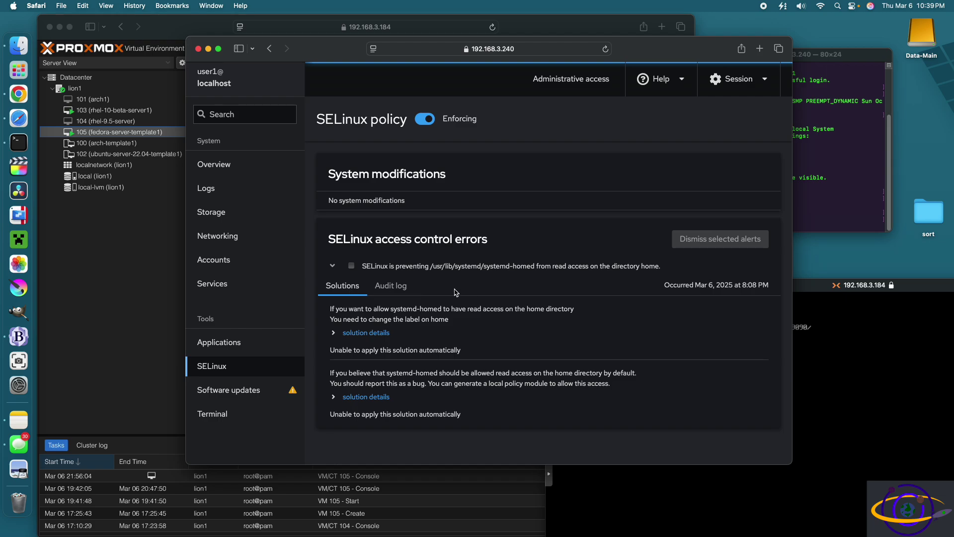
click(333, 267)
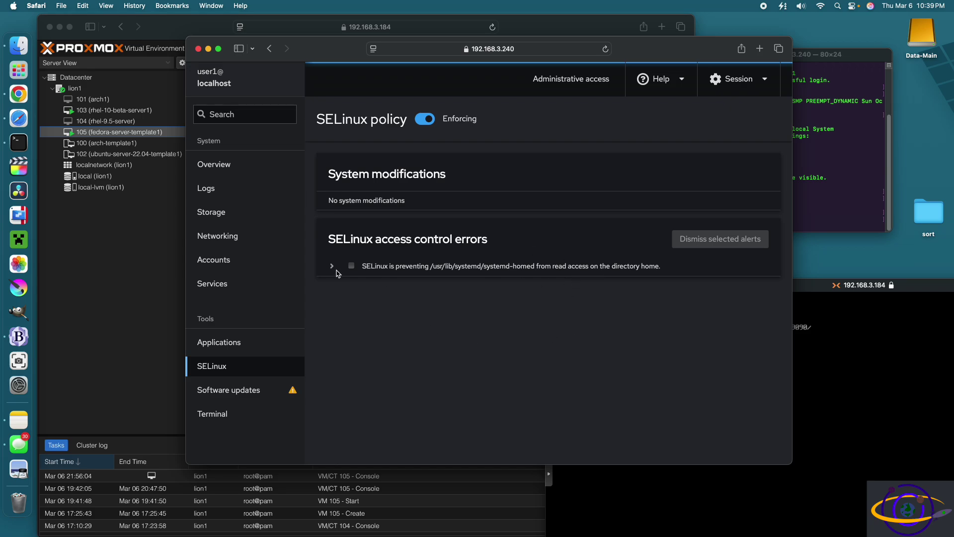
- Review the update status, automatic update setting and list of available packages on the Software updates page
click(241, 397)
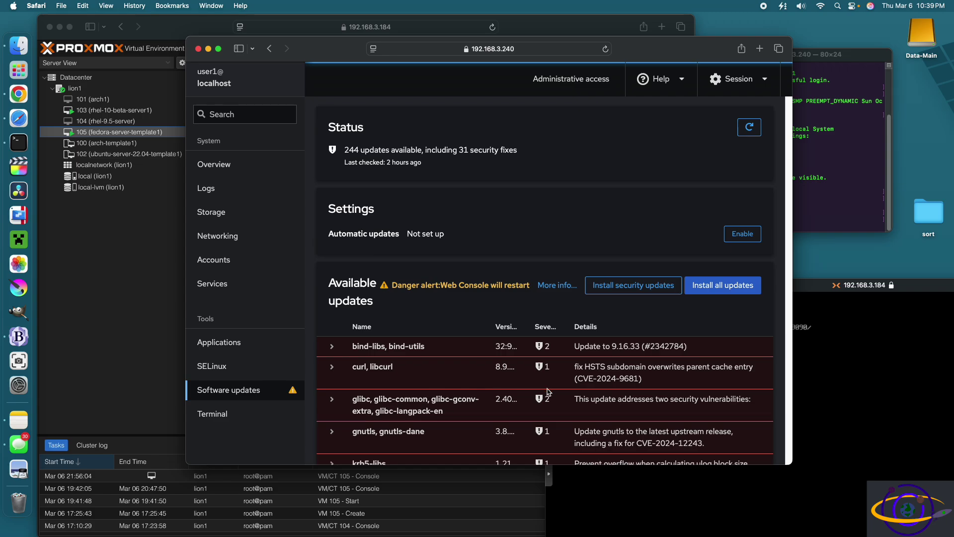
scroll(432, 380, down, 15)
scroll(569, 405, up, 10)
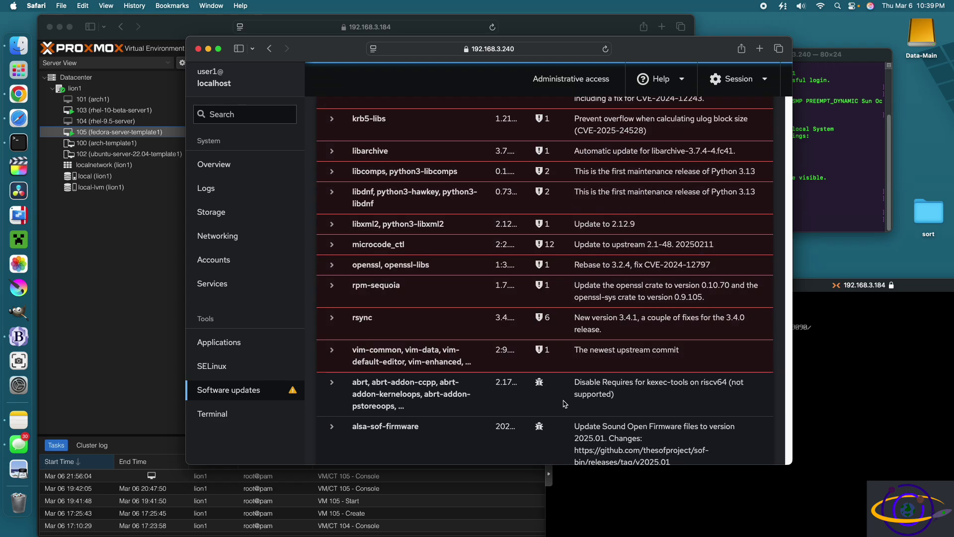
scroll(502, 353, up, 5)
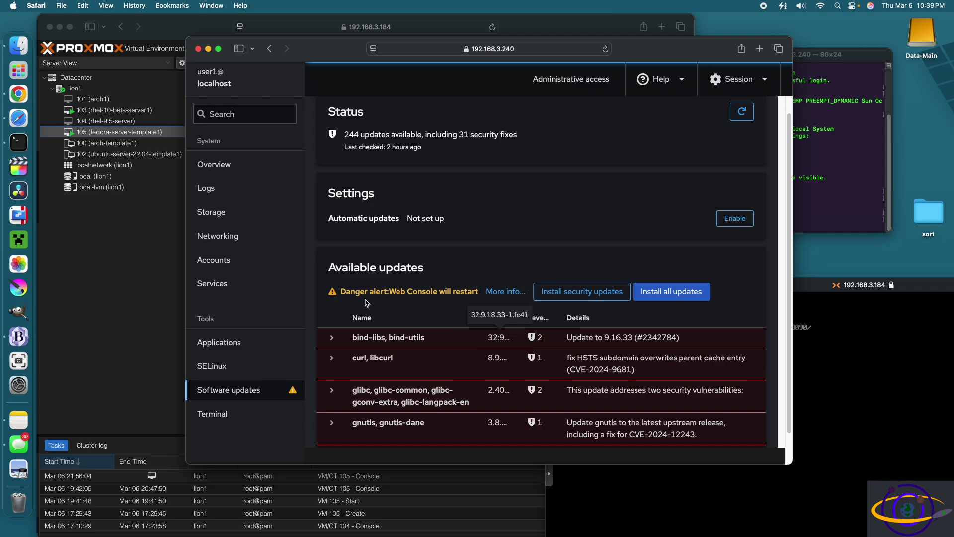
scroll(570, 340, down, 5)
scroll(571, 339, down, 20)
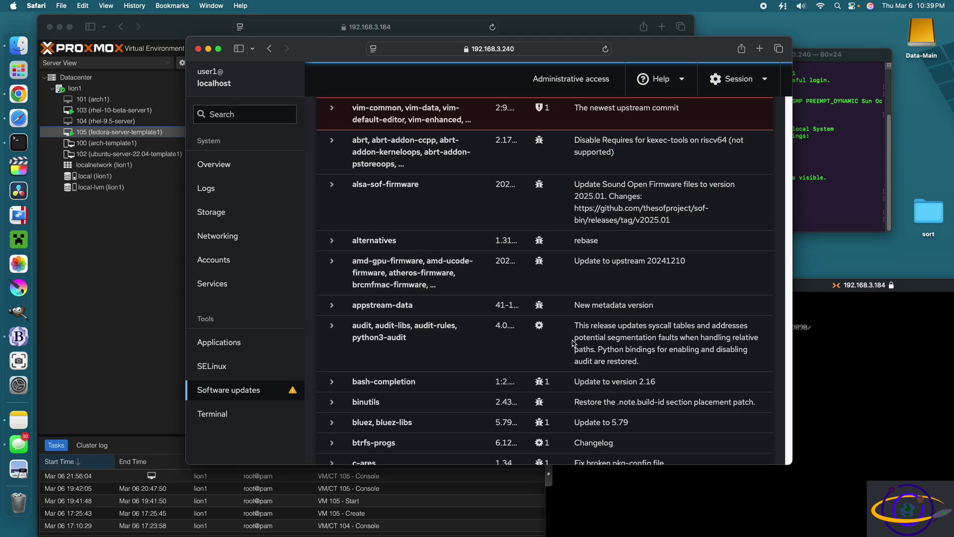
scroll(591, 356, up, 20)
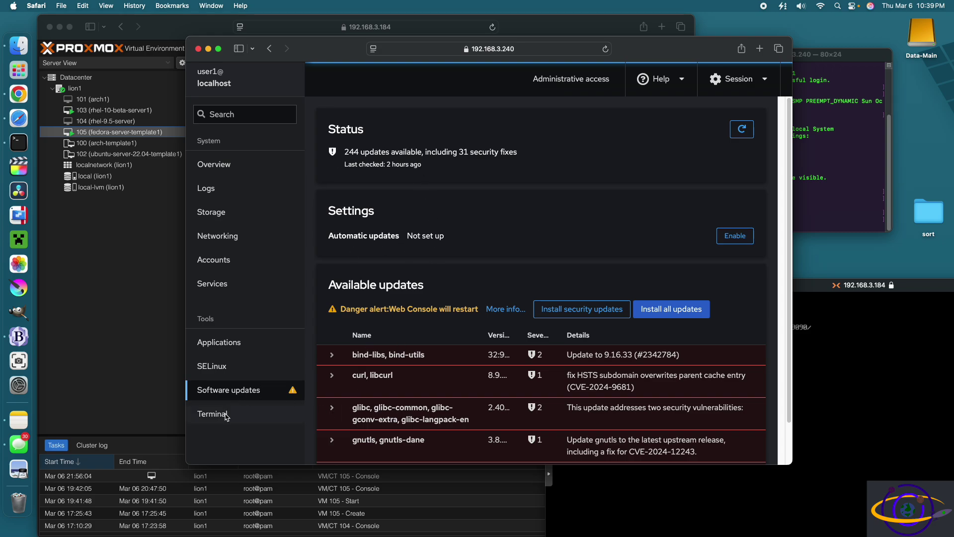
- Open Cockpit's web terminal and switch to a root shell with "sudo su -", entering the account password
click(208, 422)
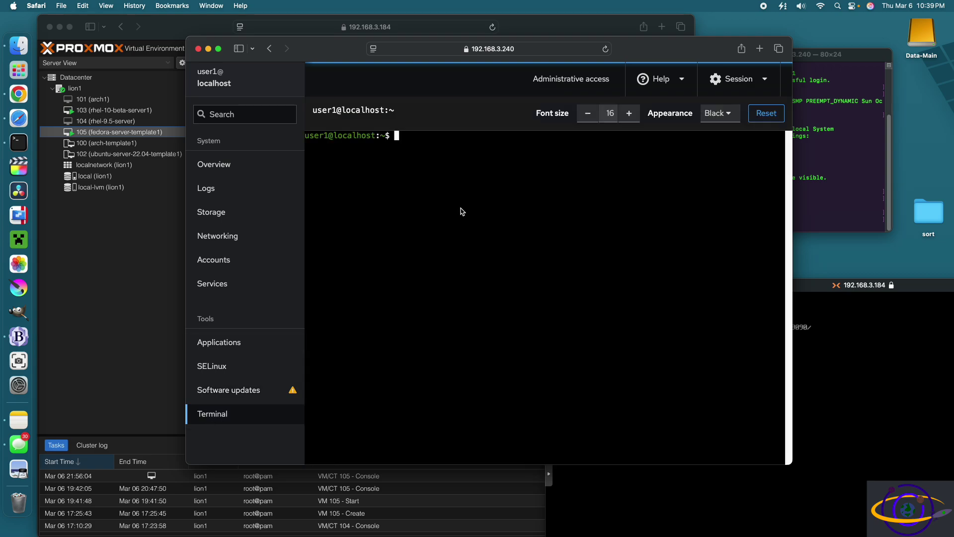
key(Return)
key(Return)
key(Return)
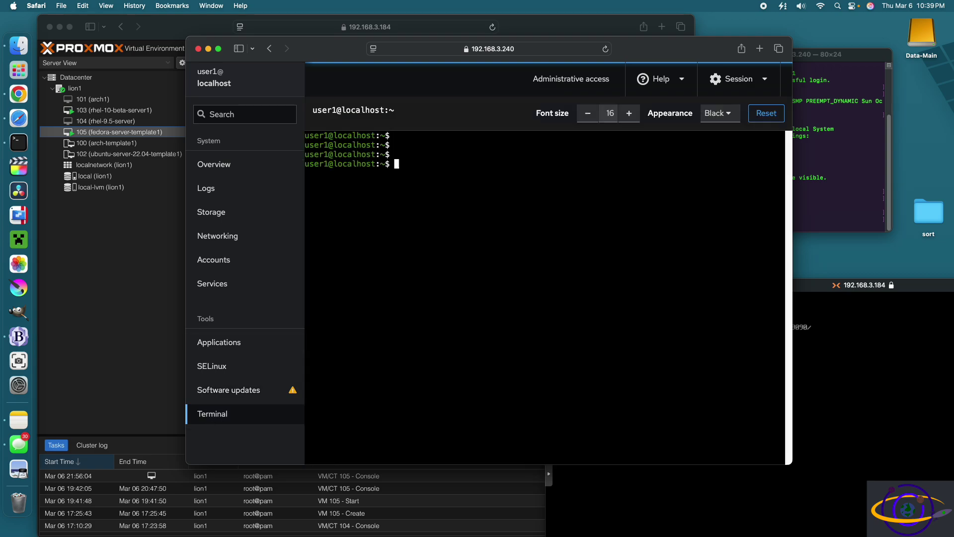
text(sudo su -)
key(Return)
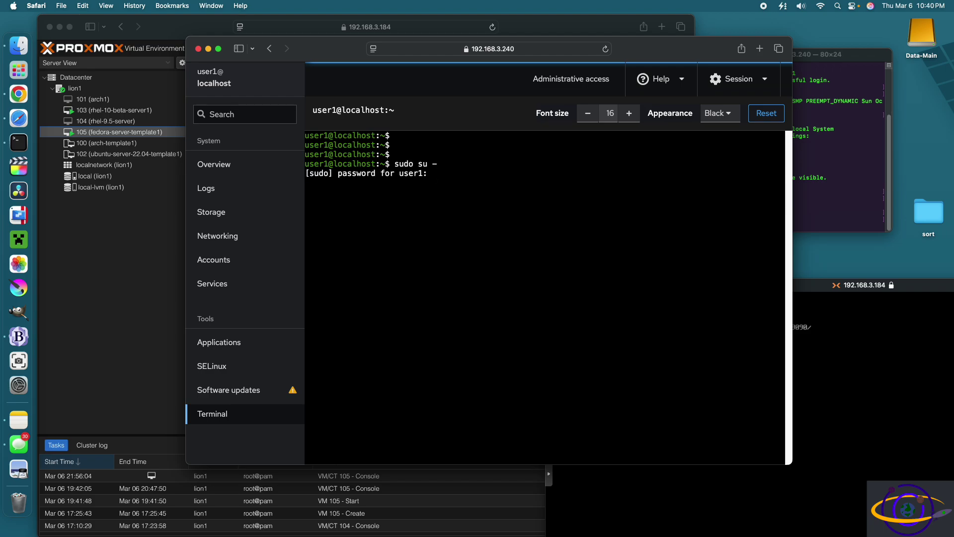
key(Return)
key(Return)
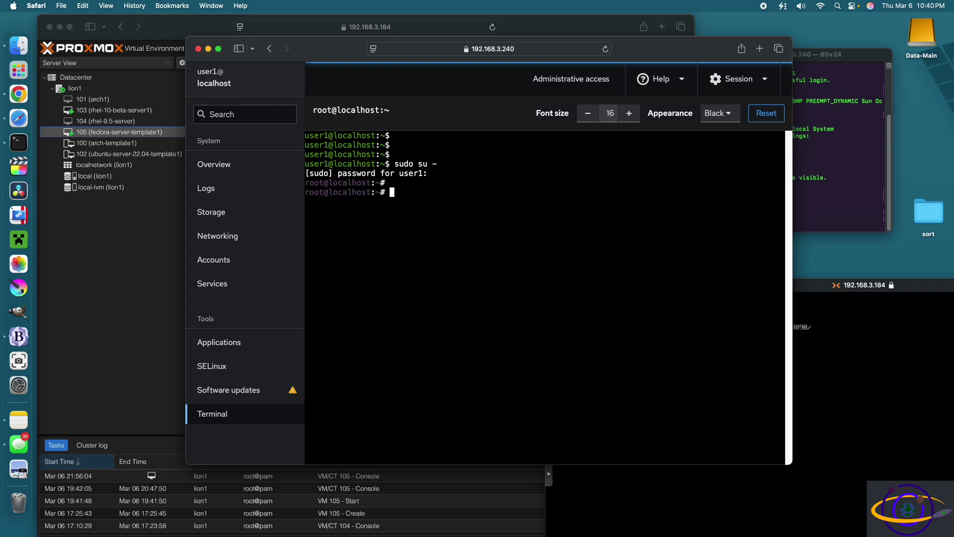
- Display the system state with "systemctl status" in the root shell, and bring the SSH session's terminal window forward
key(Return)
key(Return)
text(sys)
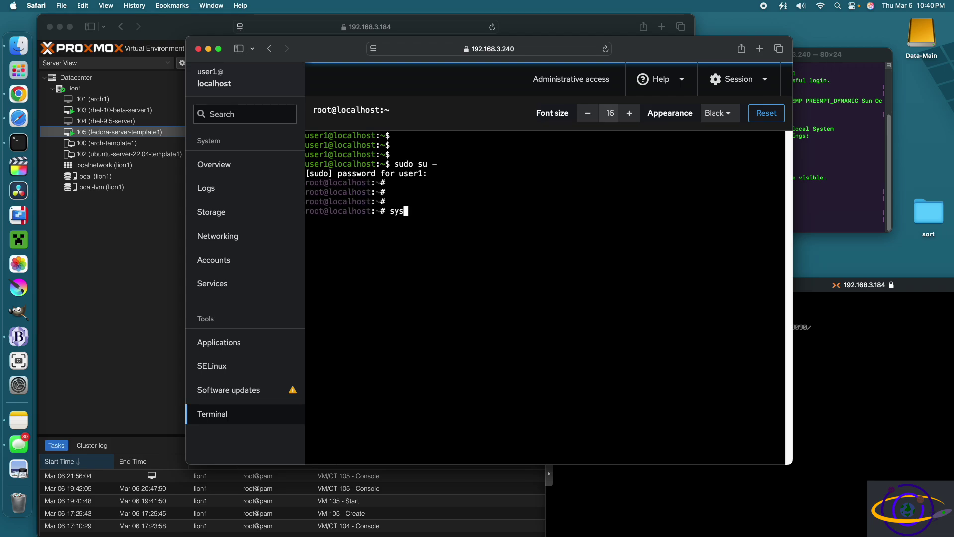
text(temctl status)
key(Return)
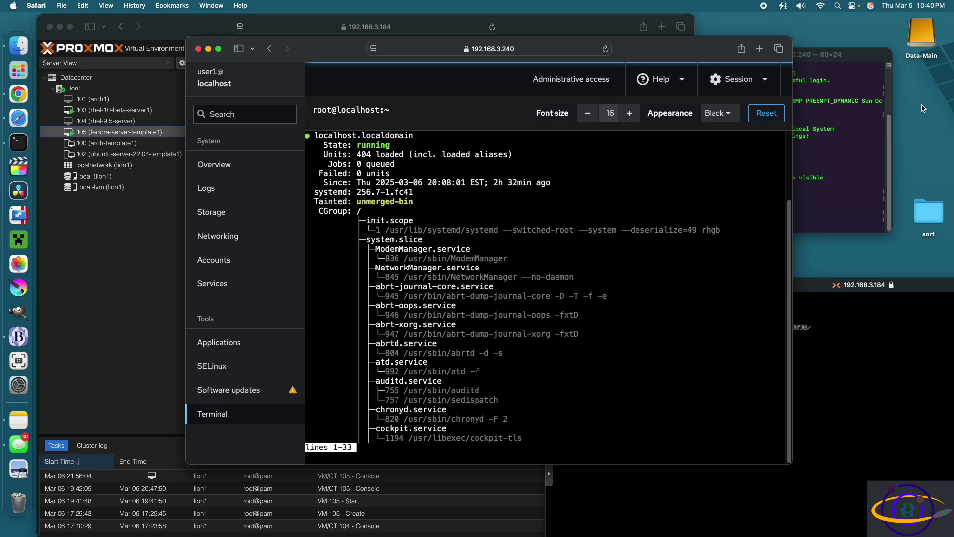
click(841, 167)
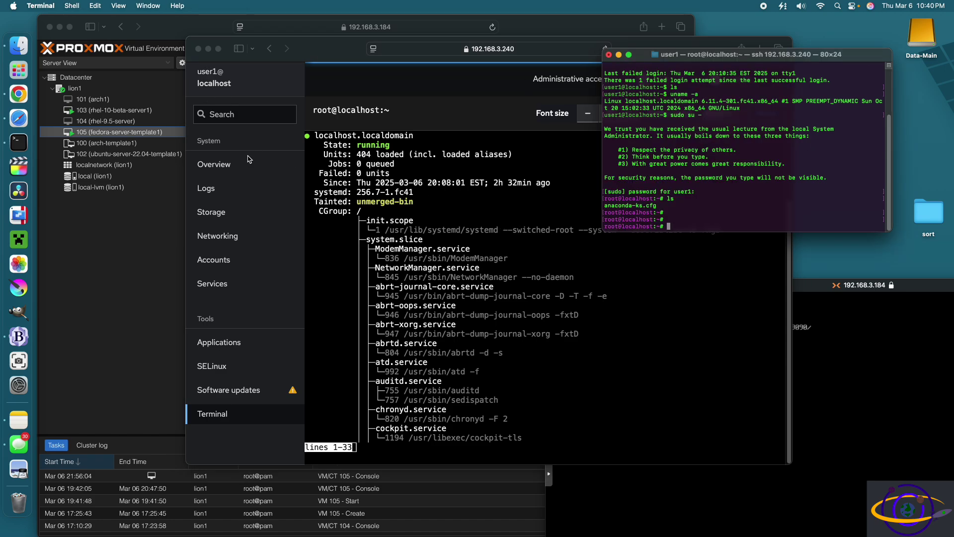
- Return to Cockpit's Overview page and move its window aside to uncover the Proxmox VM summary
click(232, 168)
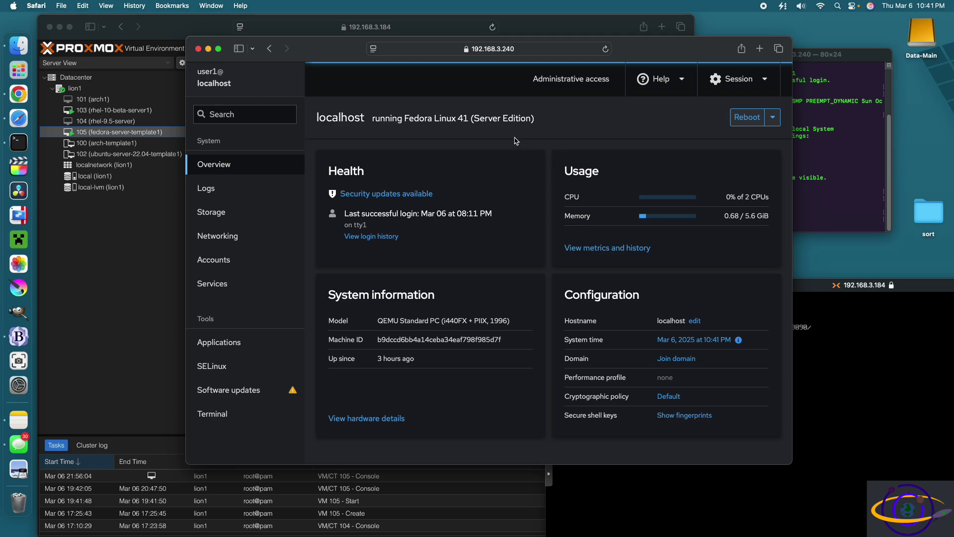
drag(346, 51, 444, 47)
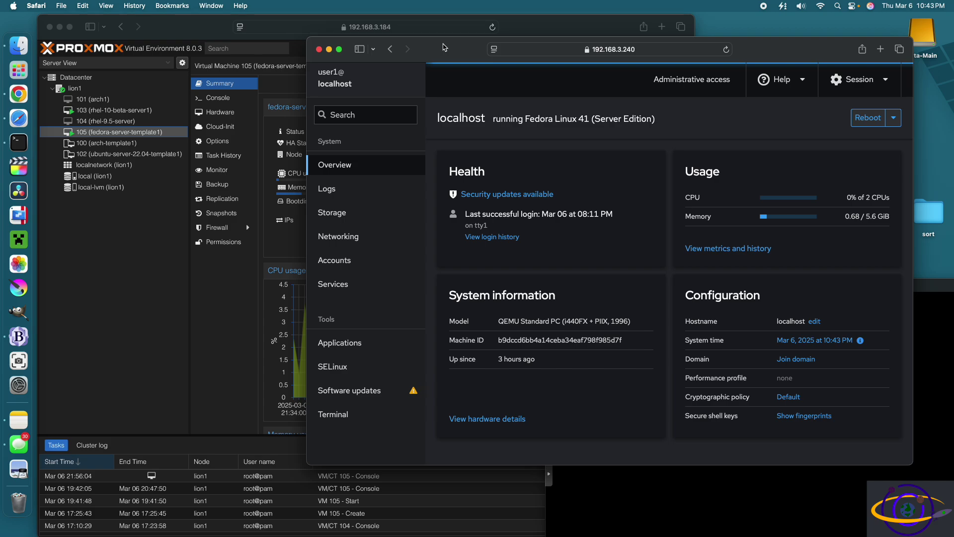
drag(452, 46, 403, 87)
- Revisit the server's Storage and Logs pages, finishing on the Accounts page
click(302, 244)
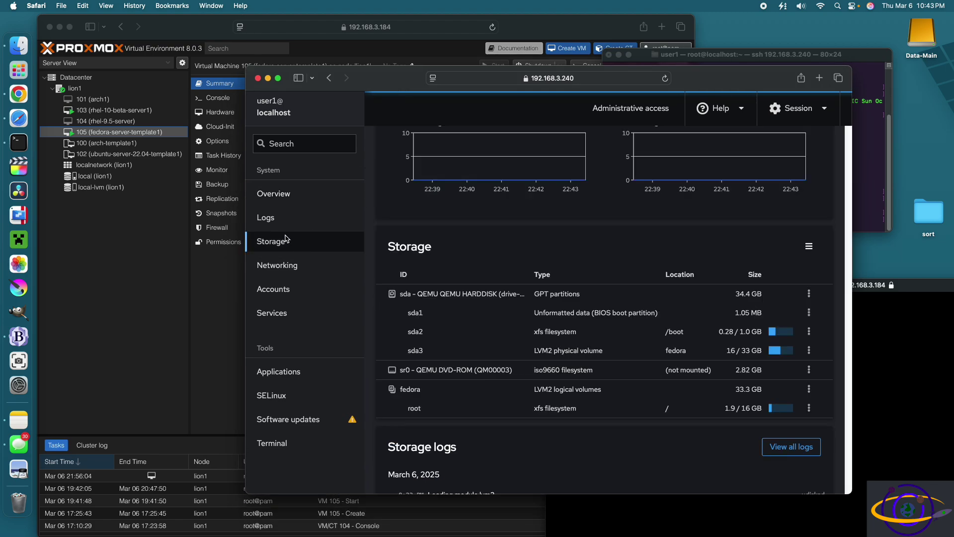
click(280, 219)
click(284, 243)
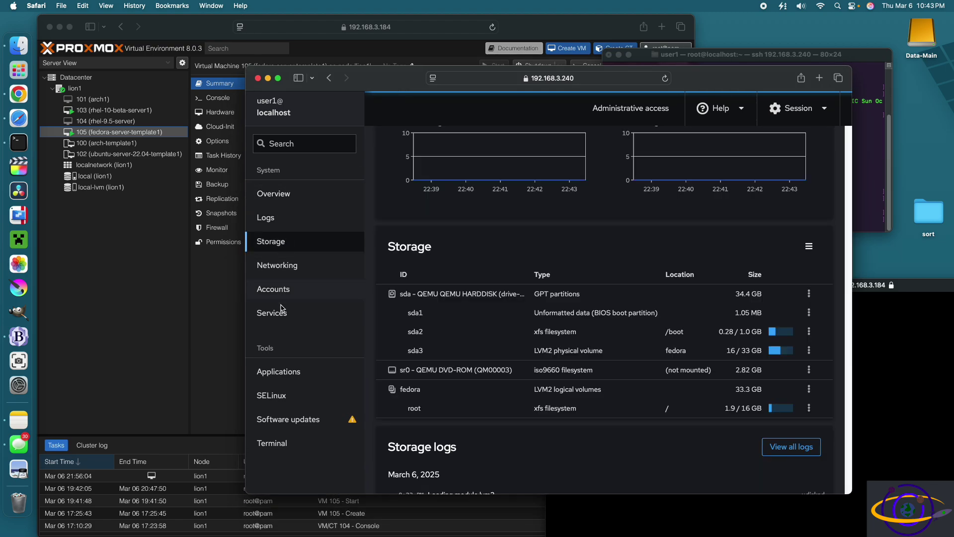
click(296, 292)
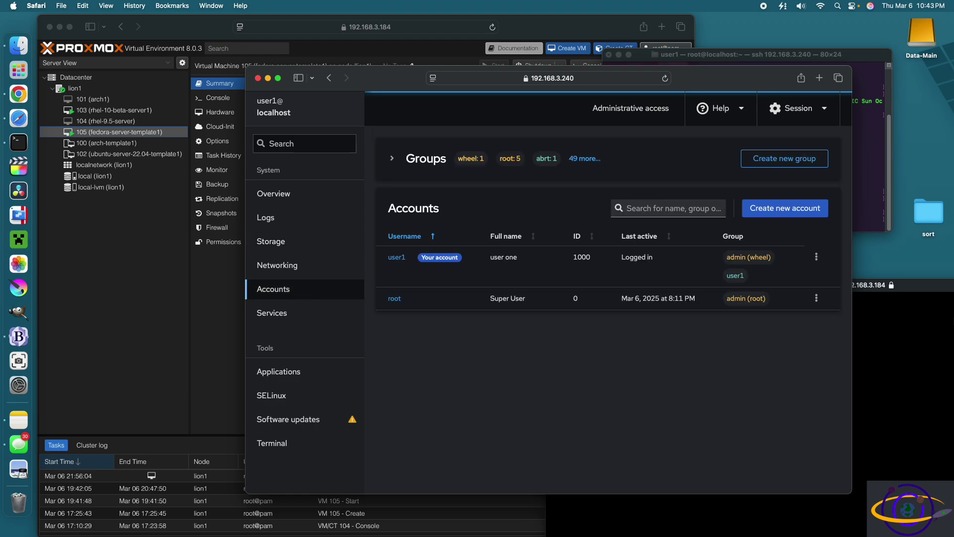
- Rearrange the VM console and Cockpit windows, and bring the Proxmox window with the VM's summary to the front
click(939, 290)
drag(940, 290, 685, 206)
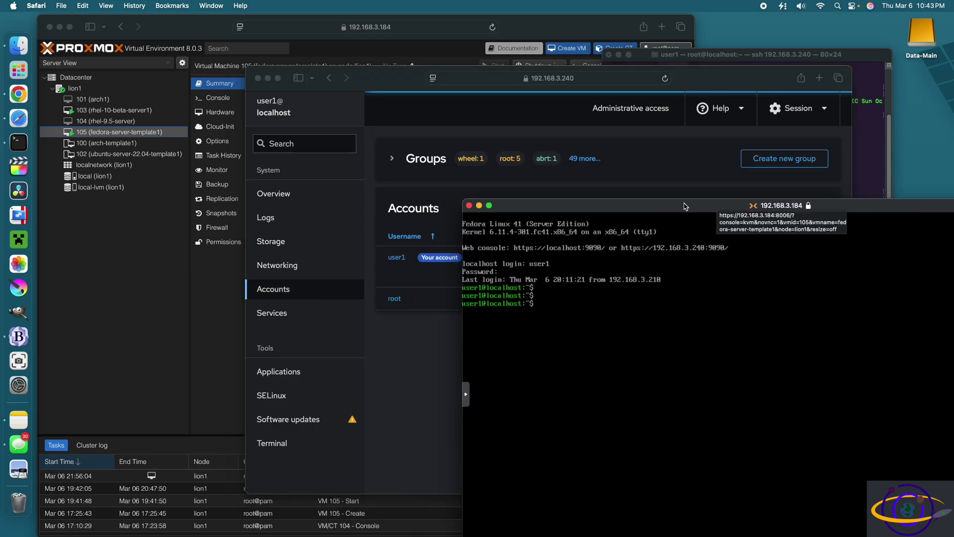
drag(364, 78, 368, 109)
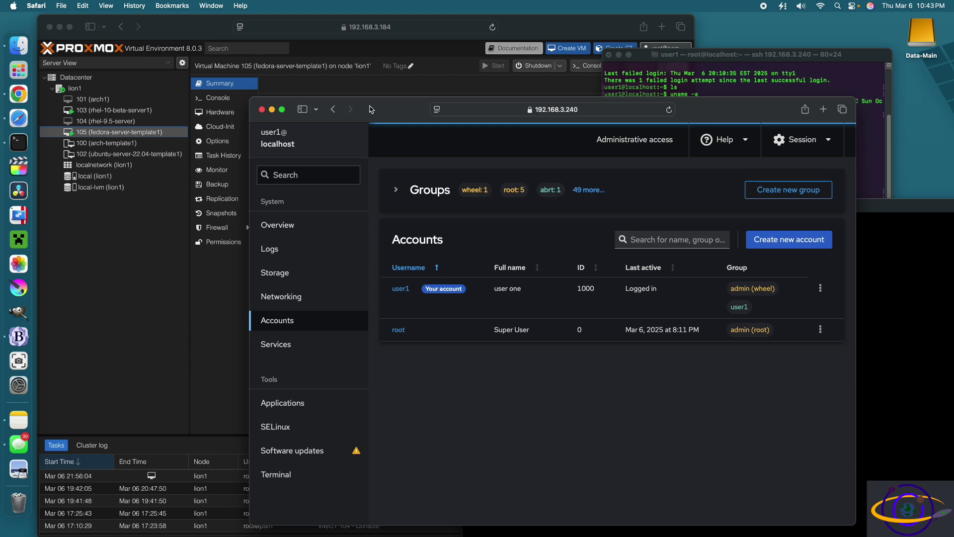
click(165, 20)
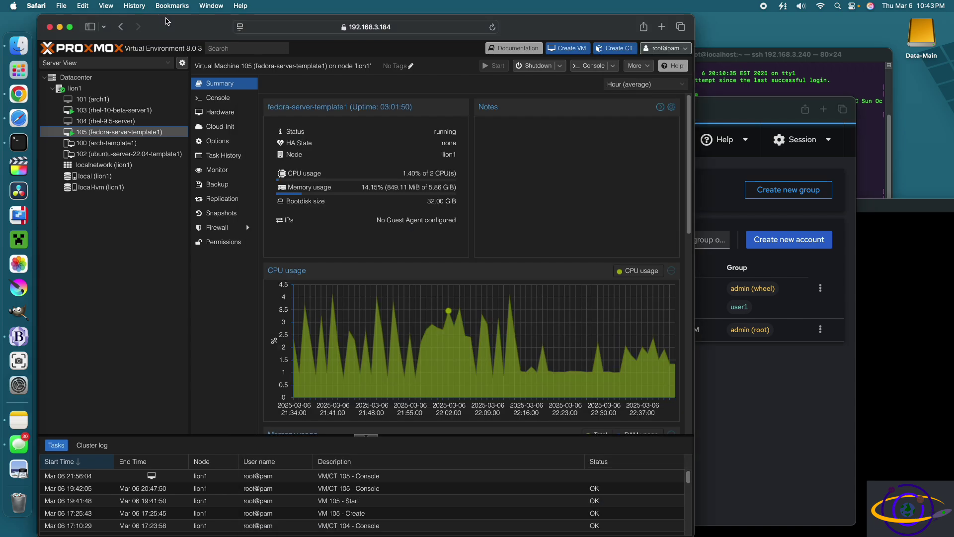